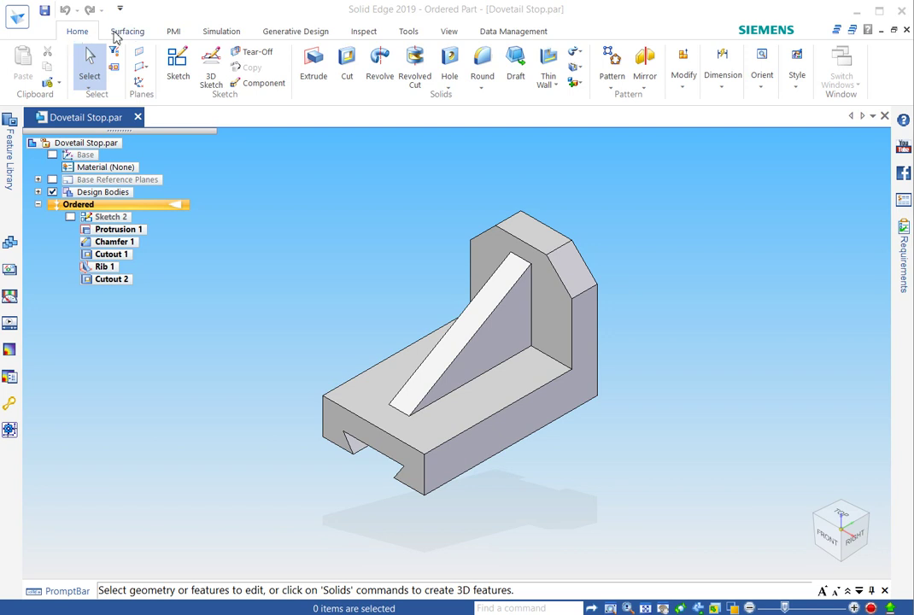
# Look through the Surfacing commands, then return to the Home commands
pyautogui.click(113, 32)
pyautogui.click(82, 33)
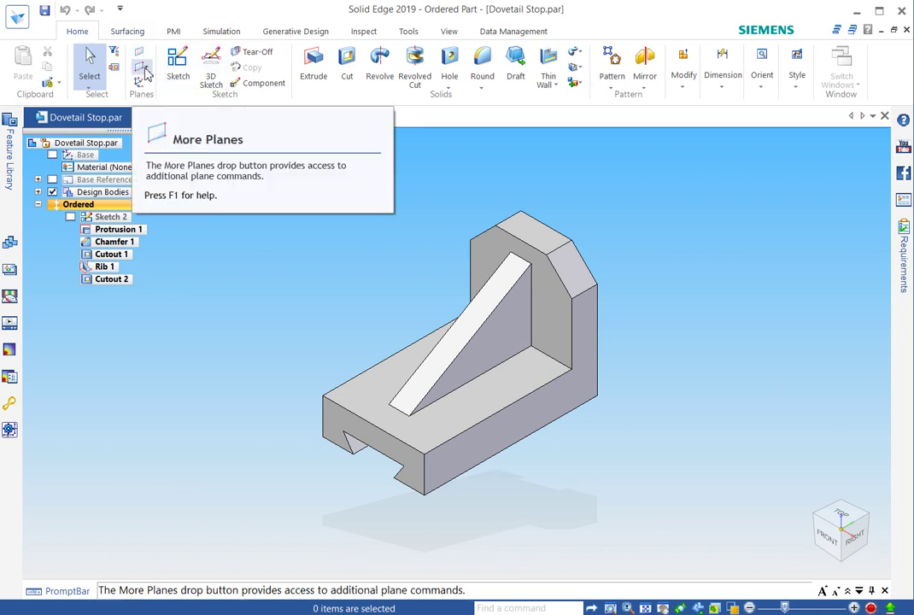
pyautogui.scroll(-1, 145, 74)
pyautogui.scroll(-1, 145, 75)
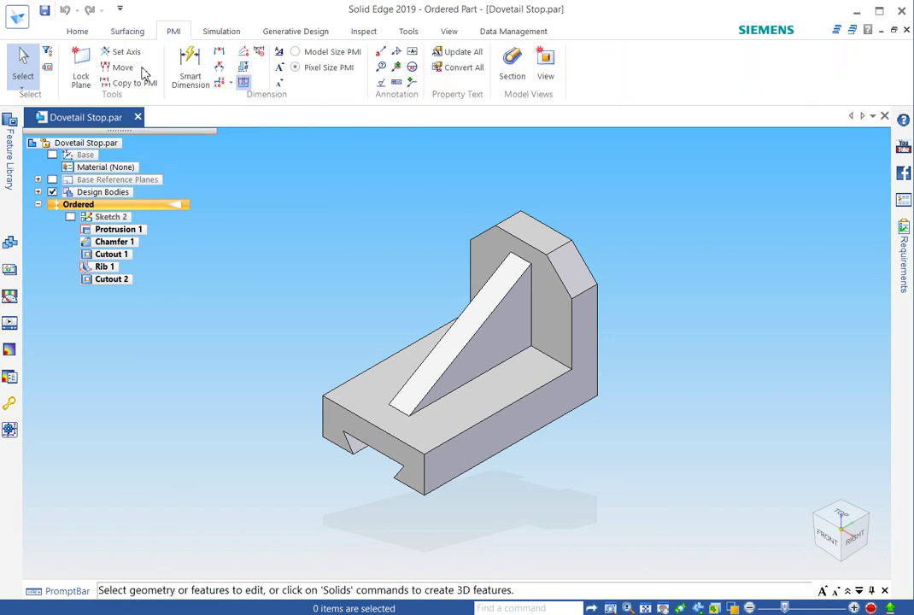
pyautogui.scroll(-2, 145, 74)
pyautogui.scroll(2, 146, 74)
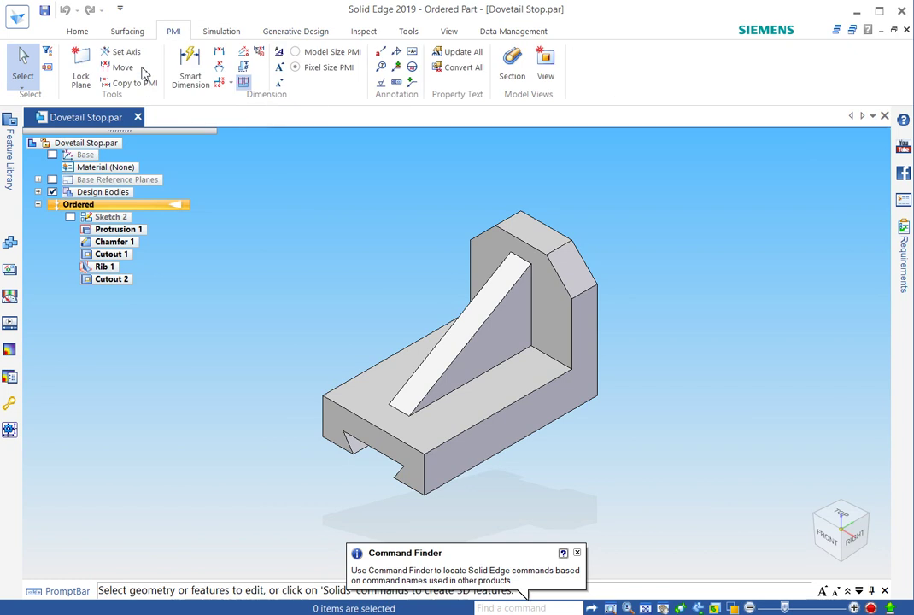
pyautogui.scroll(2, 144, 74)
# Collapse the ribbon to enlarge the graphics area, then keep it permanently expanded
pyautogui.doubleClick(77, 31)
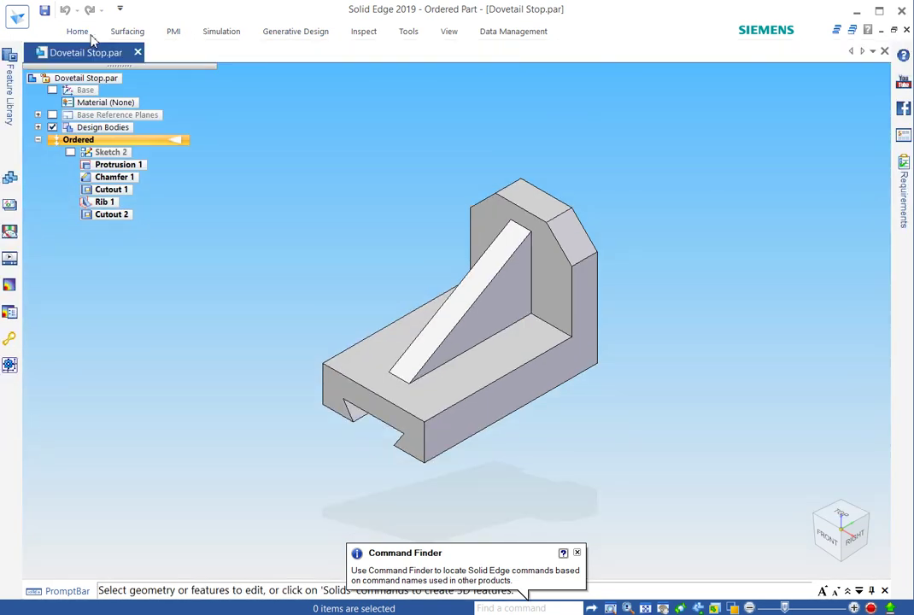
pyautogui.click(79, 32)
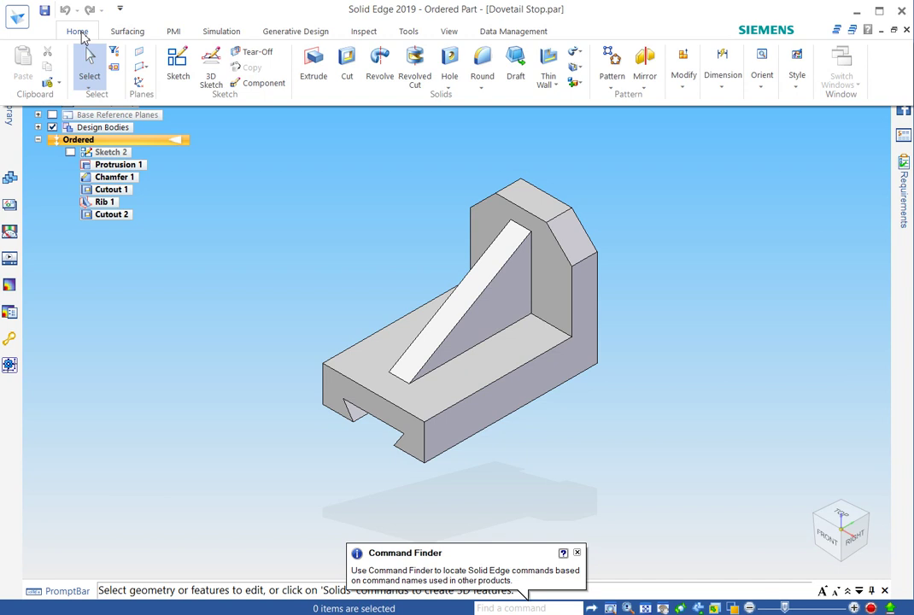
pyautogui.doubleClick(79, 32)
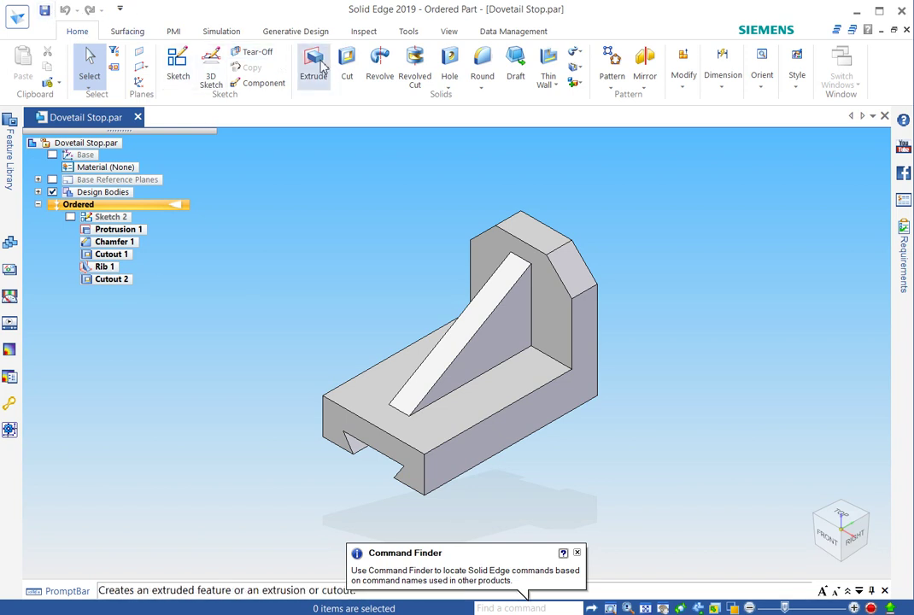
# Add Extrude to the Quick Access Toolbar and save a new theme named after the user
pyautogui.rightClick(322, 68)
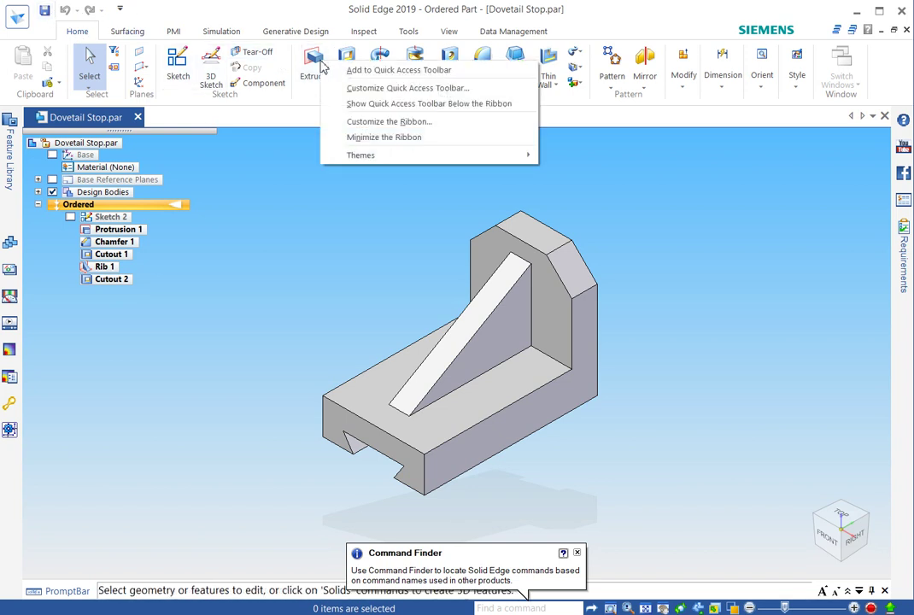
pyautogui.click(366, 73)
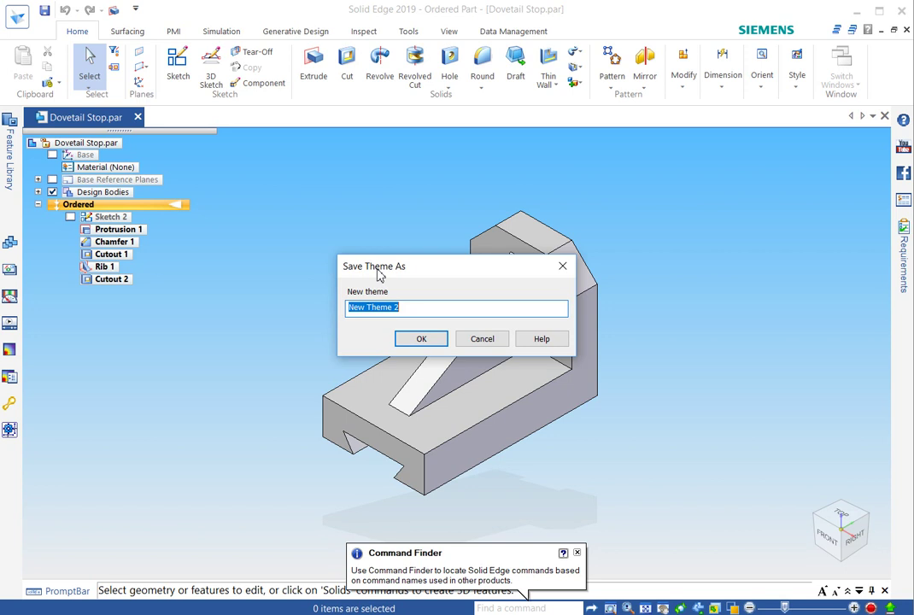
pyautogui.write('Jason')
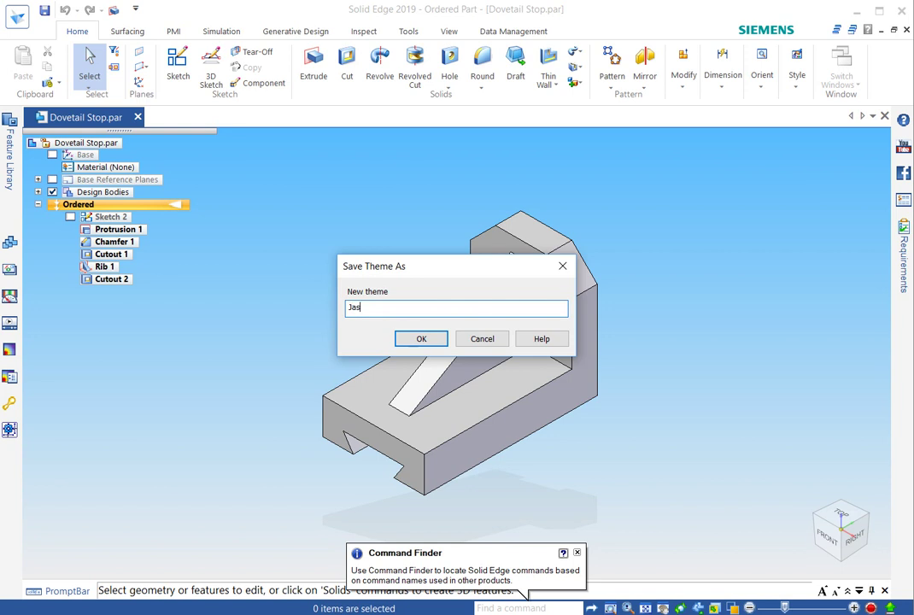
pyautogui.click(421, 339)
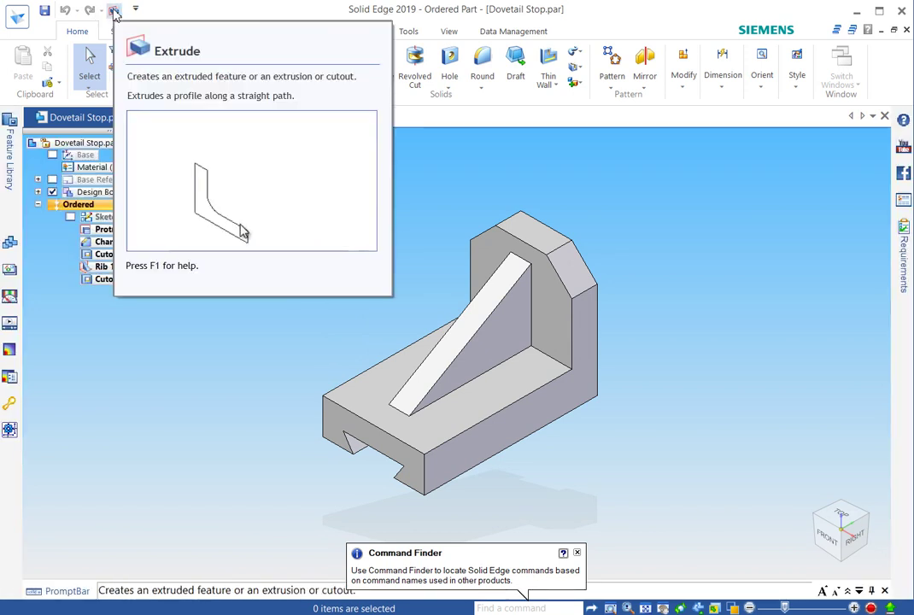
# Apply the Balanced - Solid Edge Default theme from the ribbon's Themes menu
pyautogui.rightClick(410, 66)
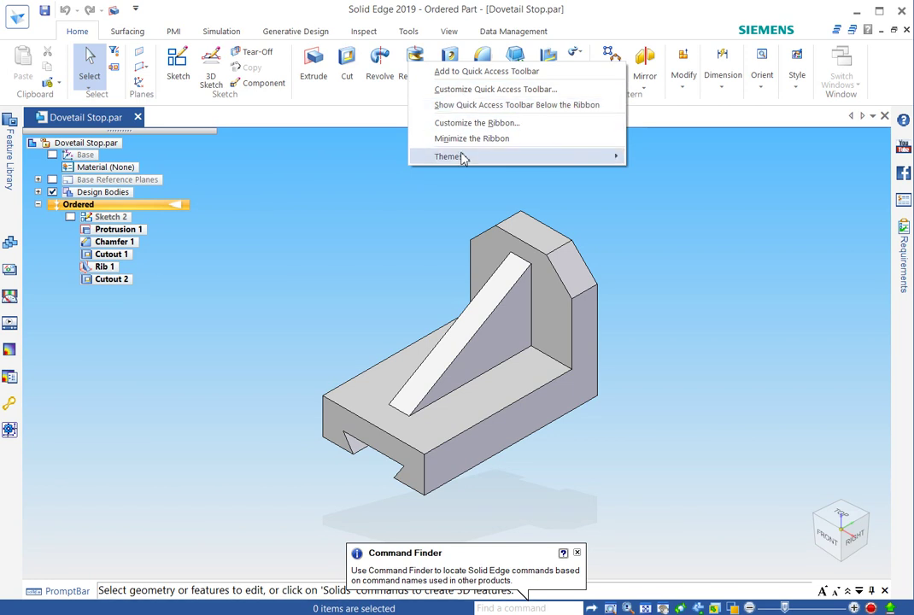
pyautogui.moveTo(463, 159)
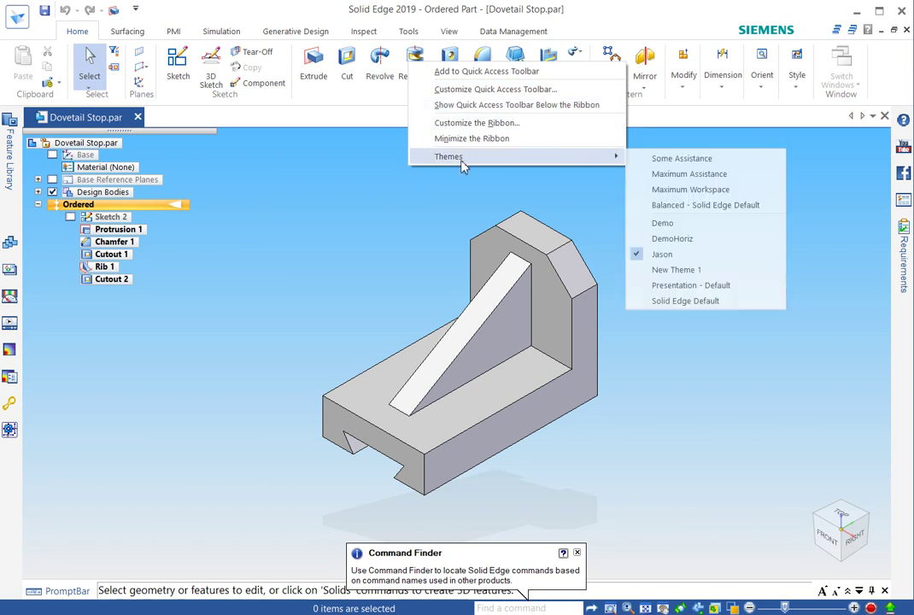
pyautogui.click(688, 212)
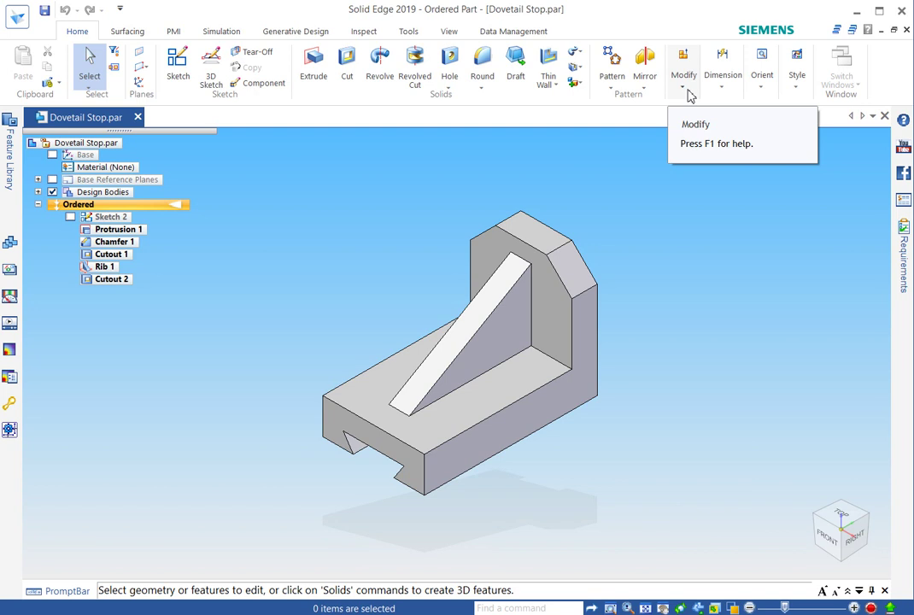
pyautogui.click(690, 96)
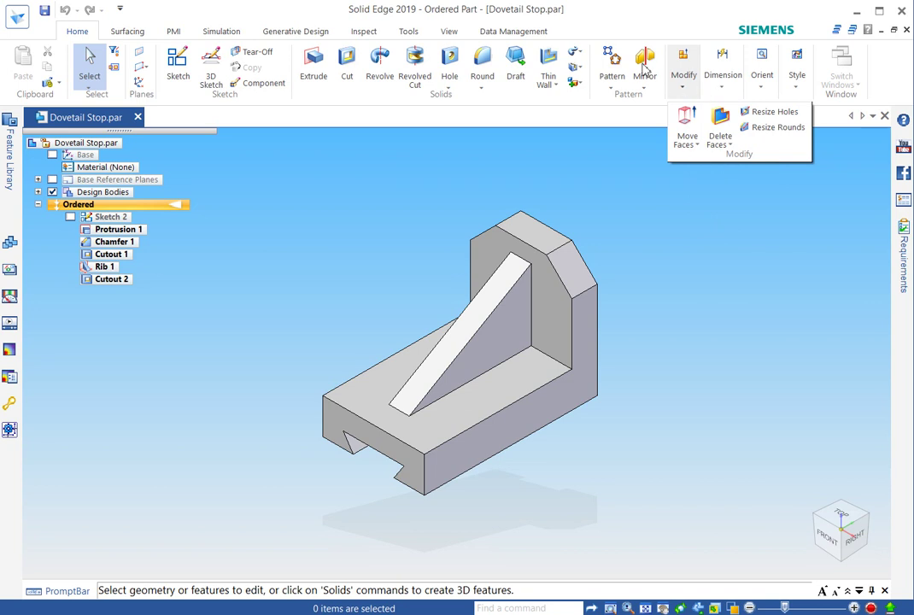
pyautogui.click(589, 14)
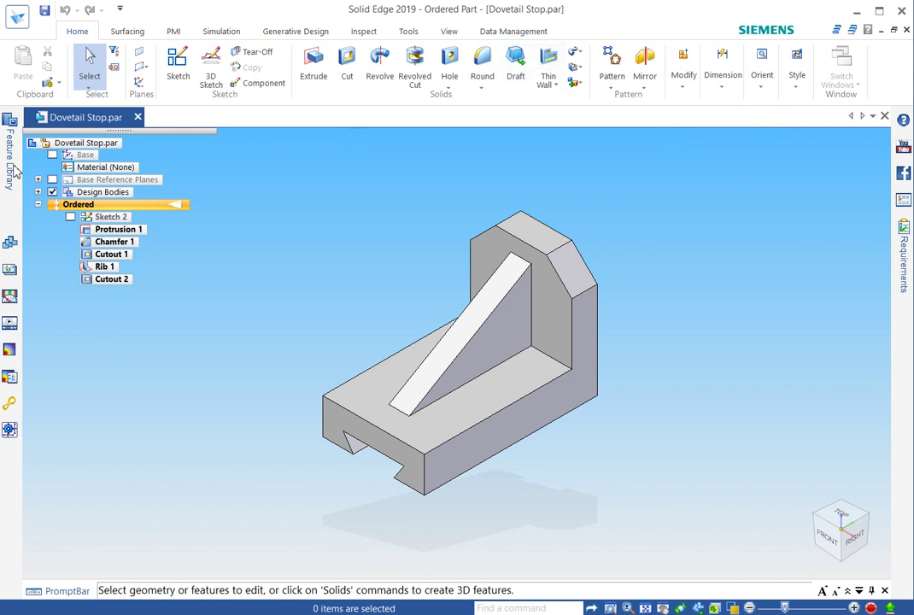
# Pin the Feature Library pane open beside the model and scroll the pane icon strip
pyautogui.moveTo(13, 171)
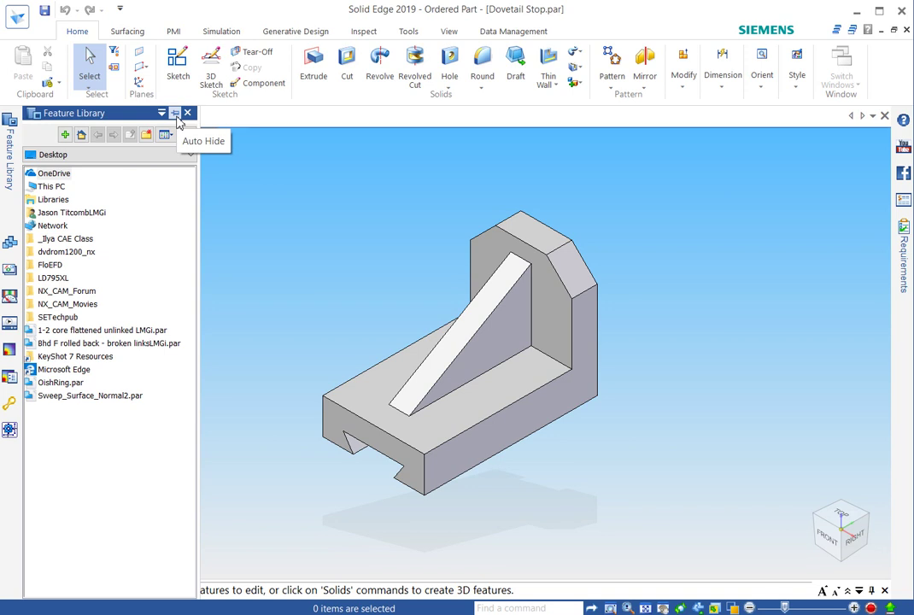
pyautogui.click(176, 115)
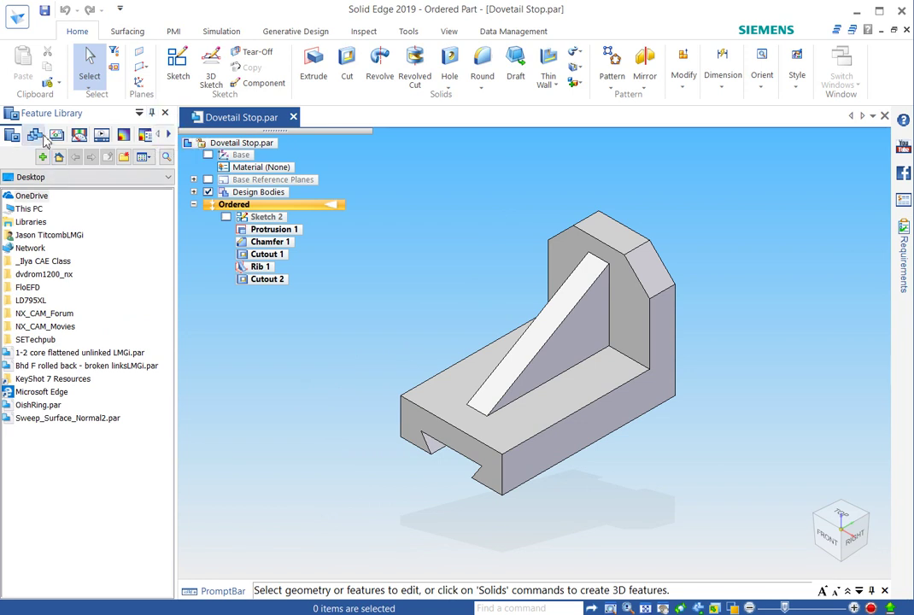
pyautogui.click(167, 135)
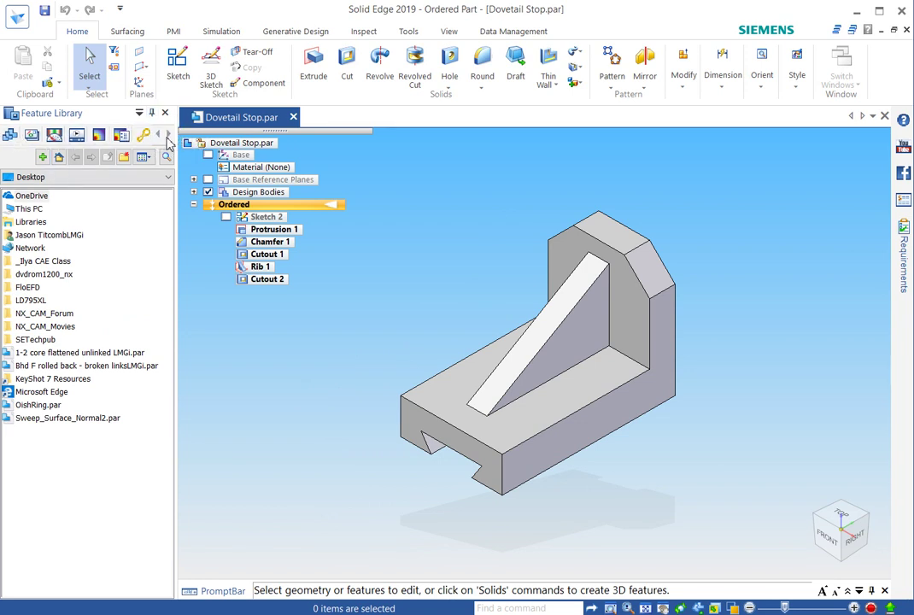
pyautogui.click(167, 135)
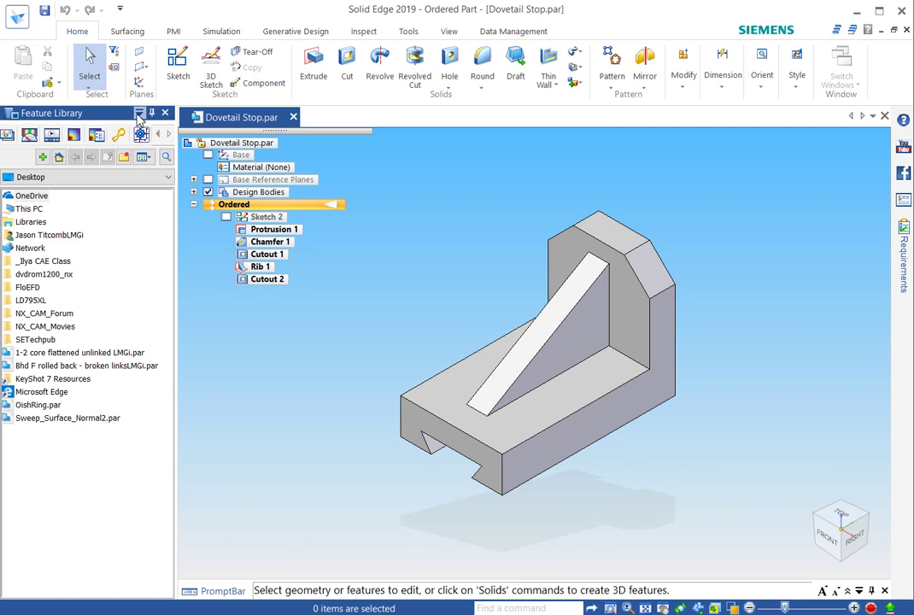
# Open and close the Facebook panel, then display the list of panels again
pyautogui.click(139, 115)
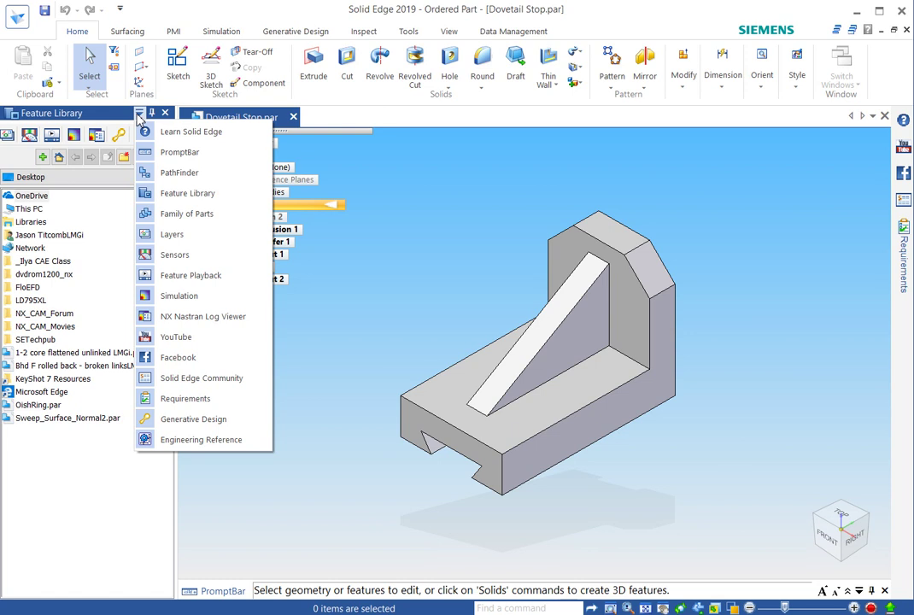
pyautogui.click(184, 357)
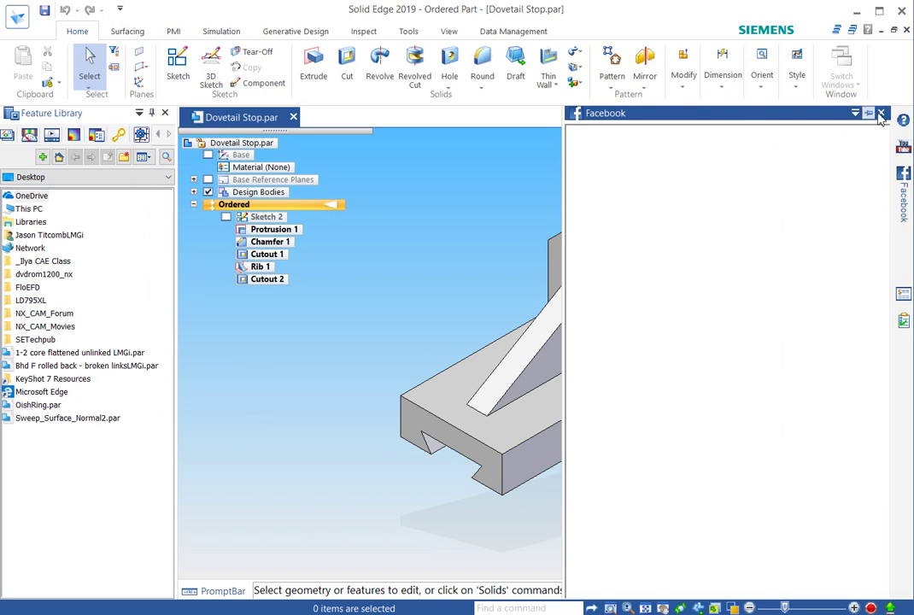
pyautogui.click(881, 113)
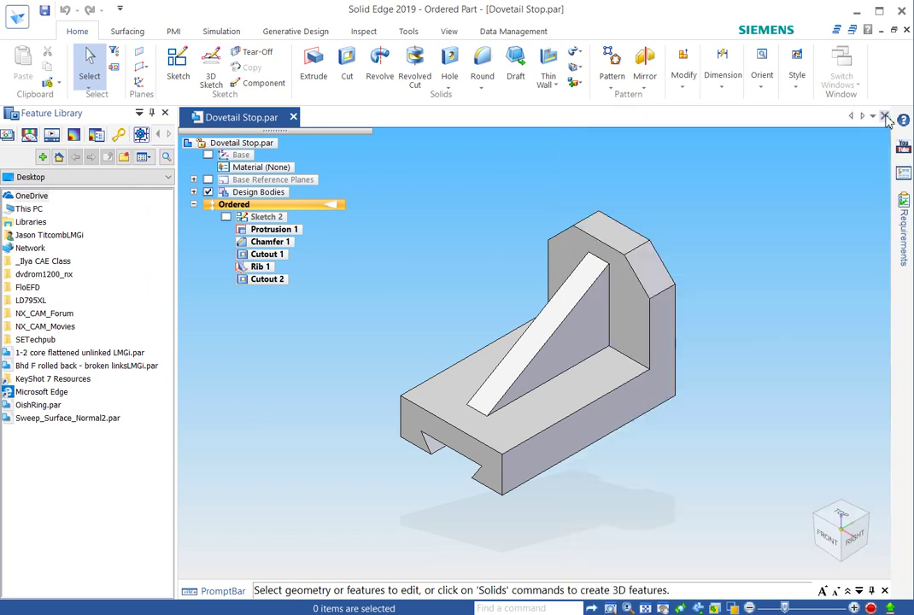
pyautogui.click(139, 113)
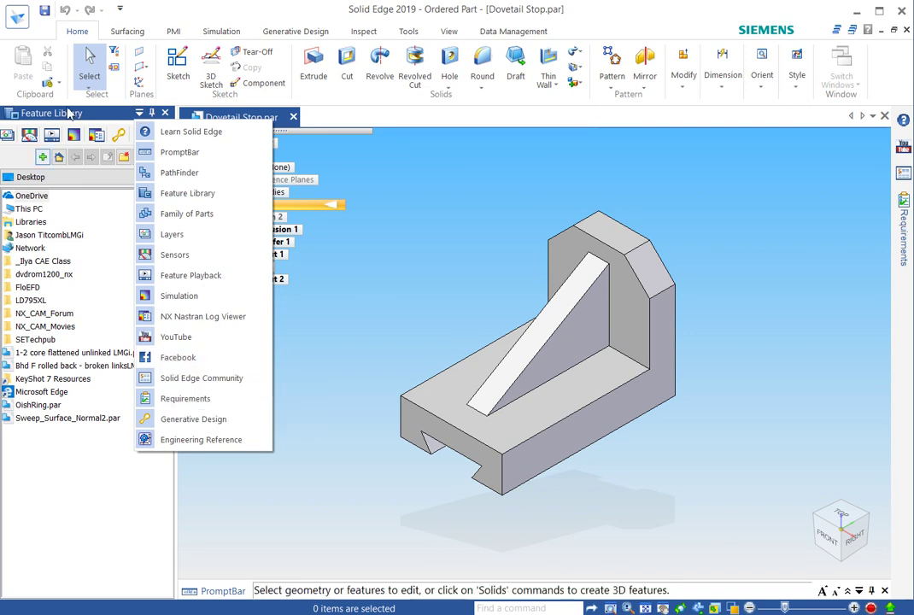
# Show Simulation and Engineering Reference, then close the Engineering Reference, Generative Design and NX Nastran Log Viewer panes
pyautogui.click(179, 296)
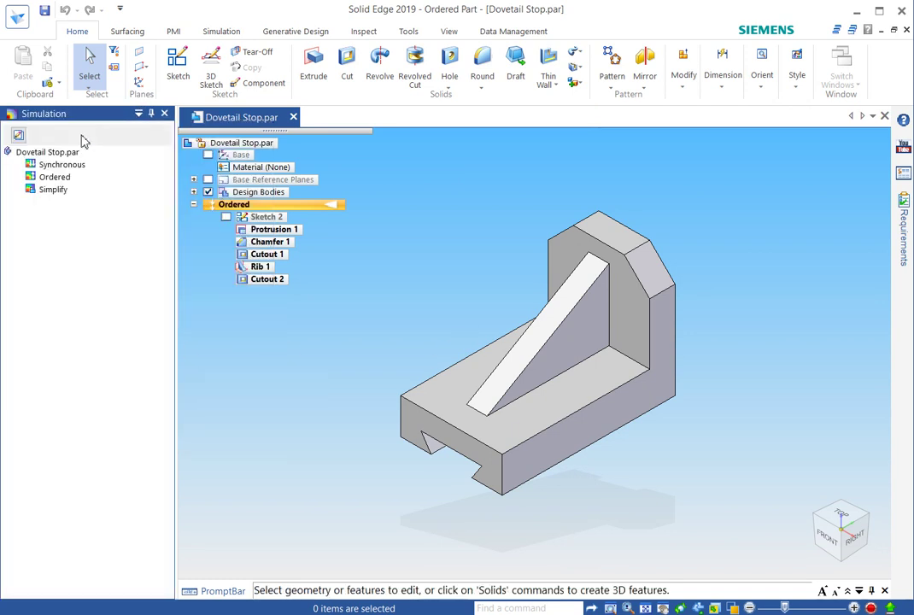
pyautogui.click(165, 114)
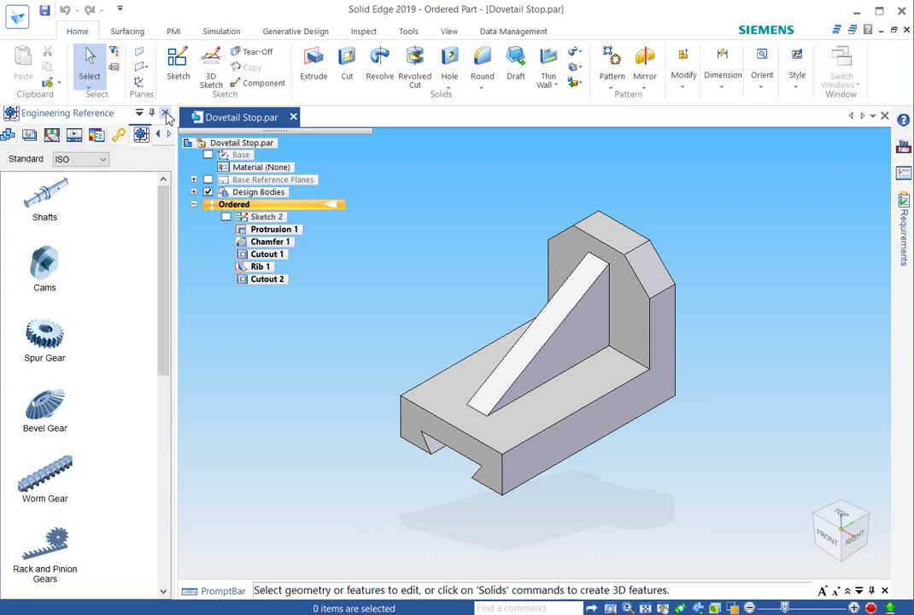
pyautogui.click(166, 113)
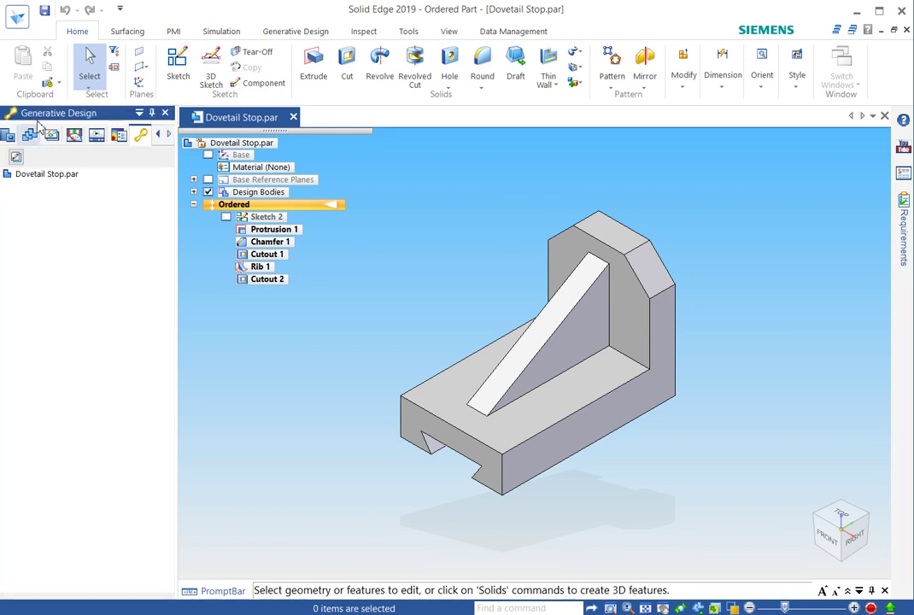
pyautogui.click(166, 114)
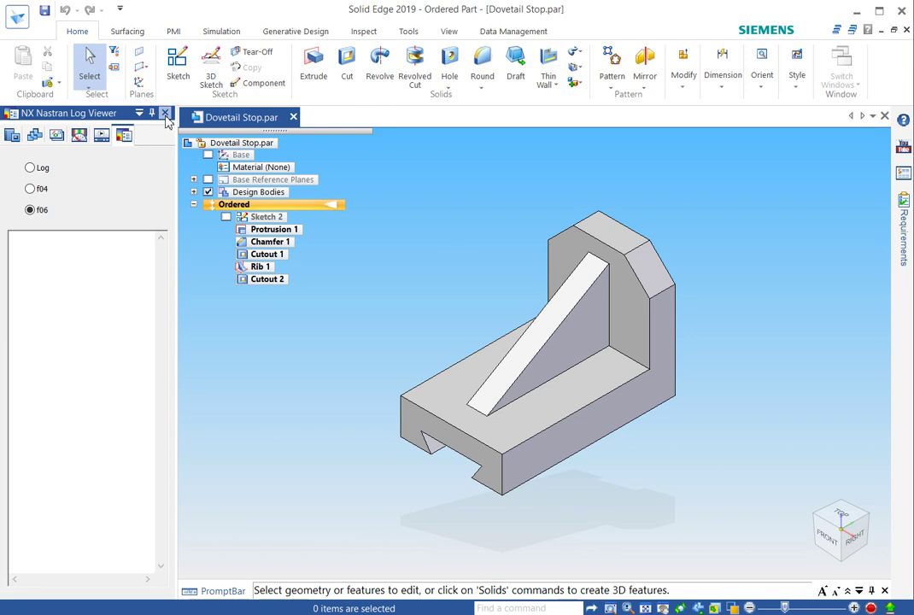
pyautogui.click(166, 114)
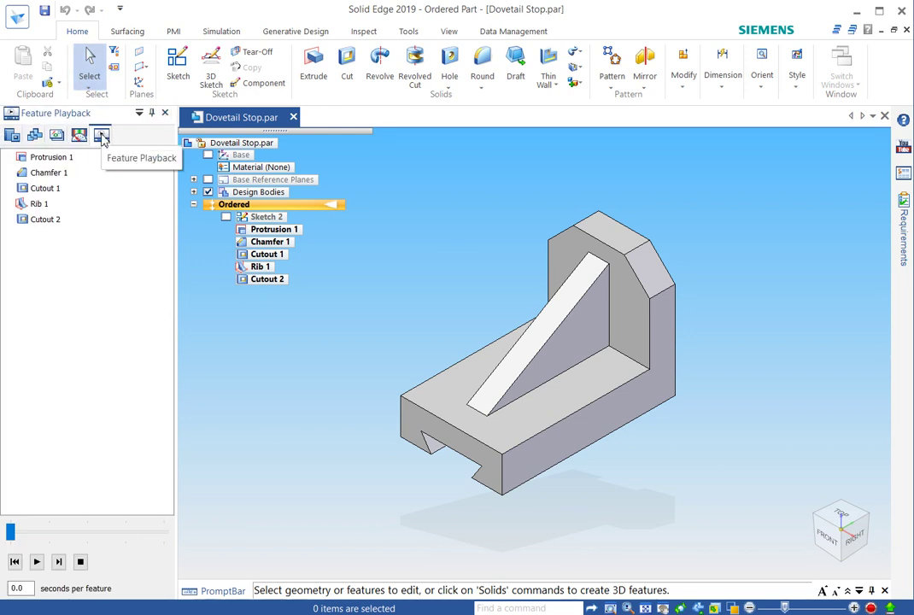
# Show Feature Playback, then close Dovetail Stop and reopen Dovetail Stop.par from Recent Files
pyautogui.click(140, 113)
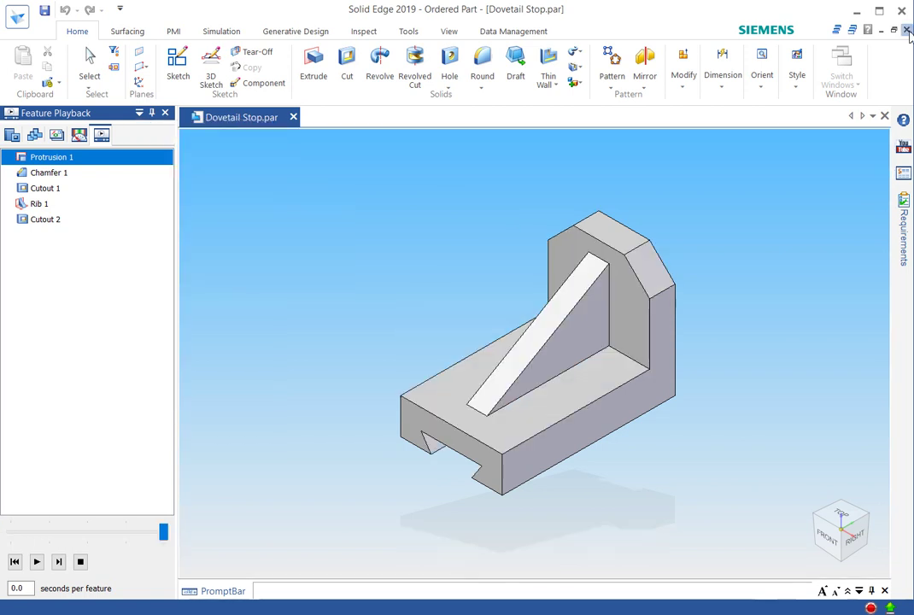
pyautogui.click(907, 30)
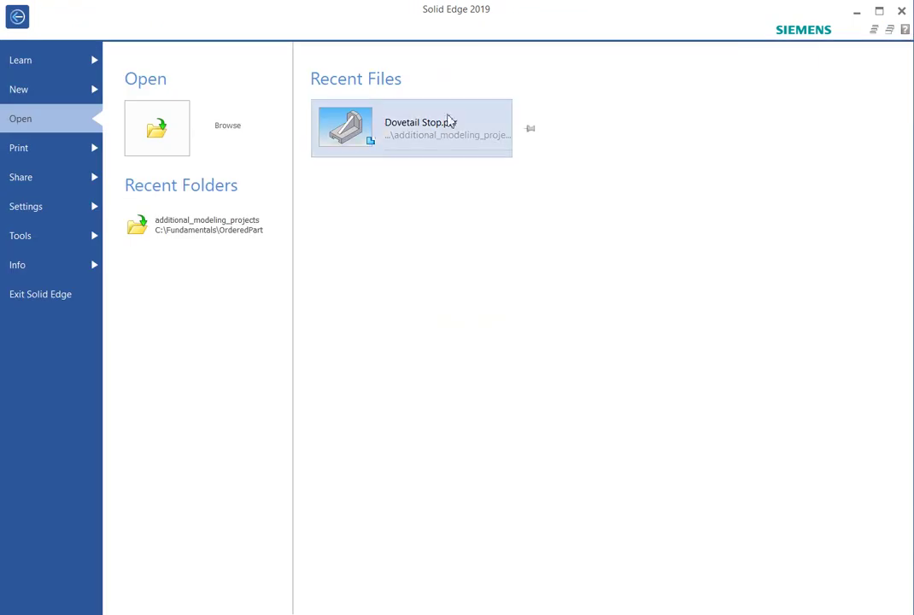
pyautogui.click(449, 121)
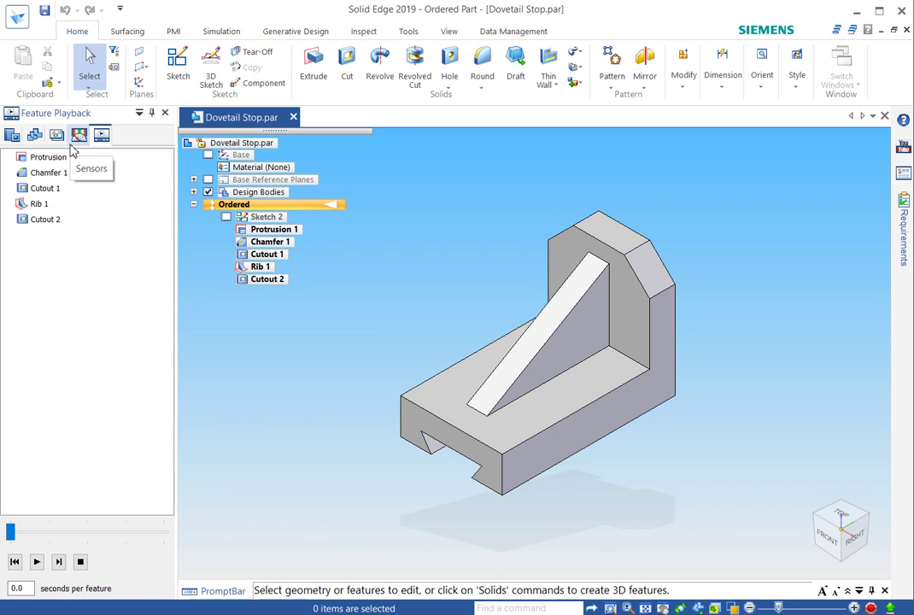
pyautogui.rightClick(447, 80)
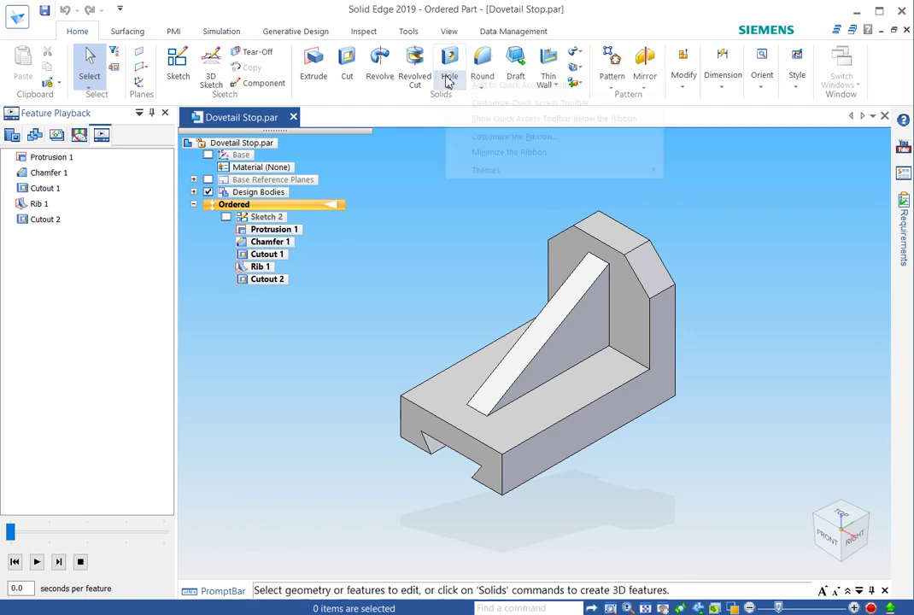
pyautogui.moveTo(516, 175)
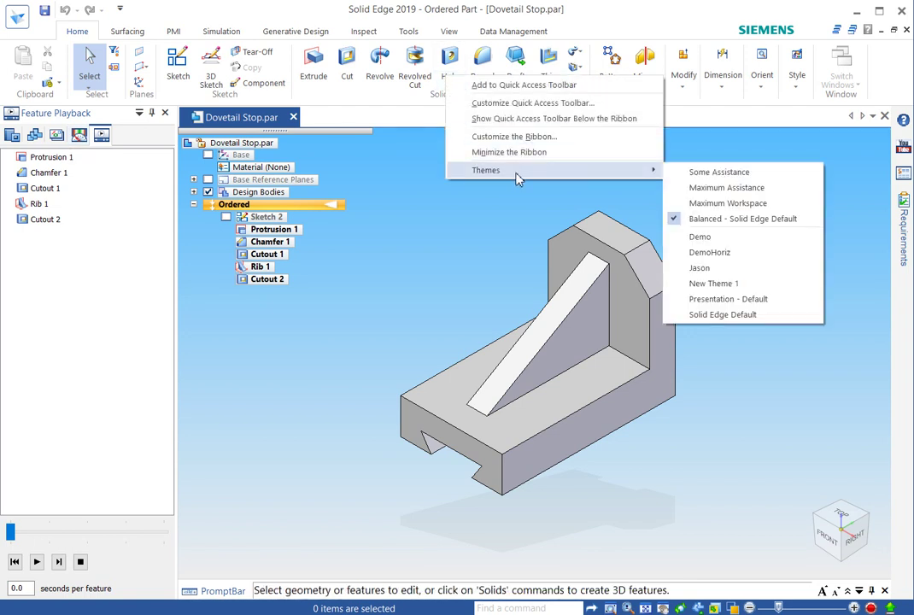
pyautogui.click(714, 270)
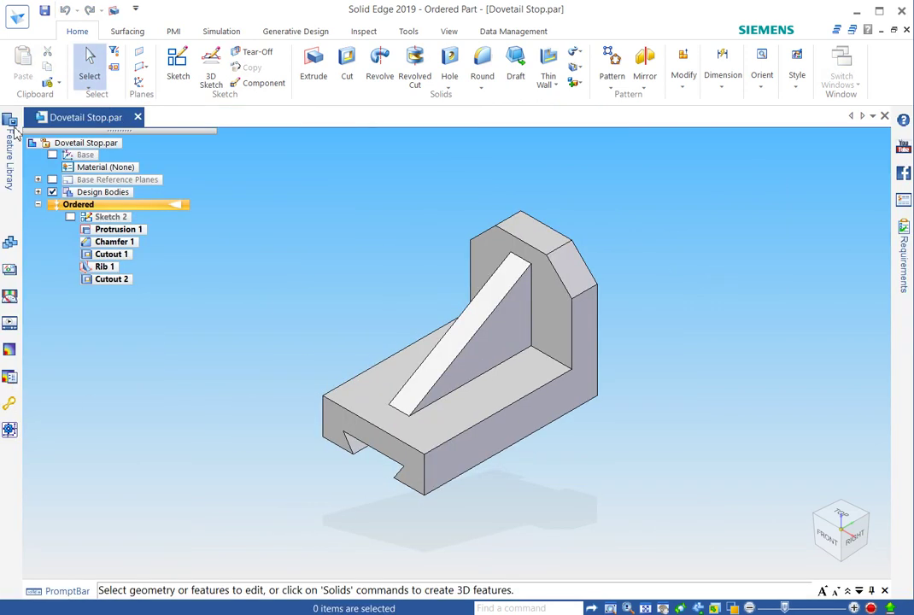
pyautogui.click(12, 124)
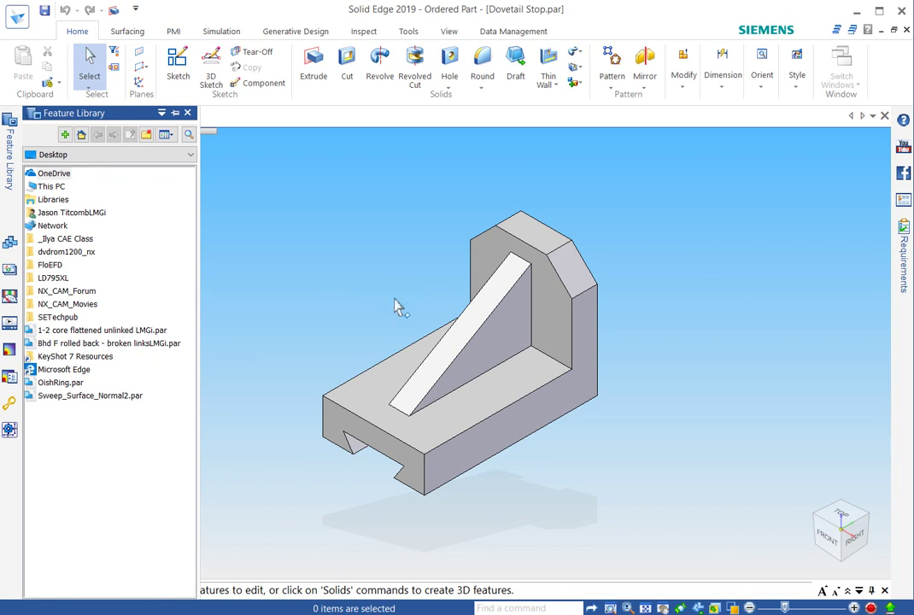
pyautogui.rightClick(622, 72)
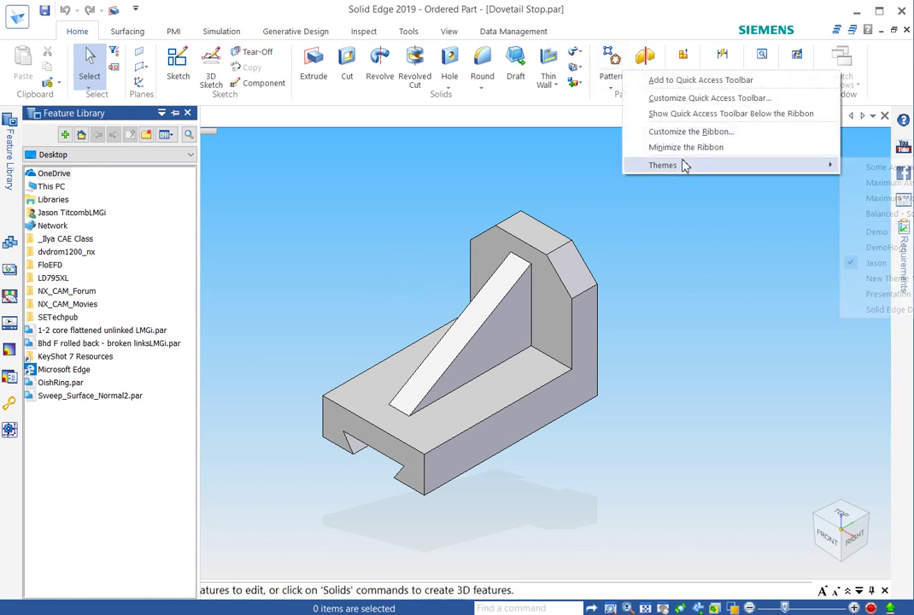
pyautogui.moveTo(683, 163)
pyautogui.click(896, 213)
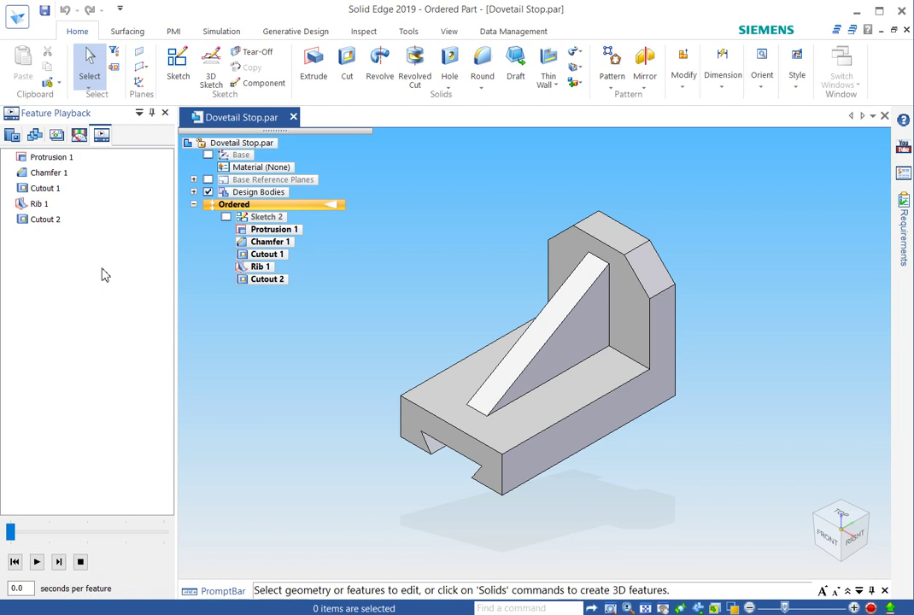
# Float the Feature Playback pane over the model, toggle it docked and undocked, then re-dock it left
pyautogui.click(102, 140)
pyautogui.moveTo(90, 115); pyautogui.dragTo(421, 171)
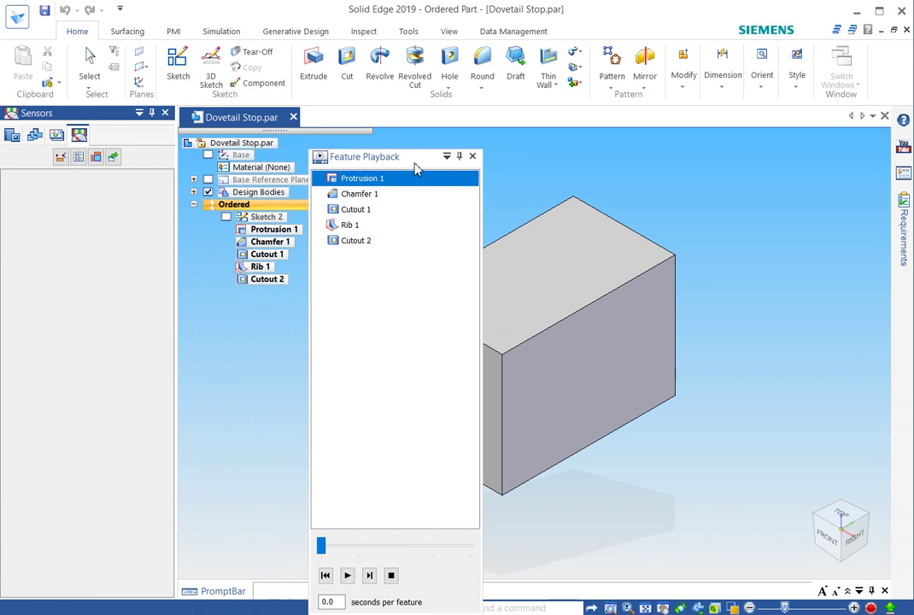
pyautogui.doubleClick(388, 162)
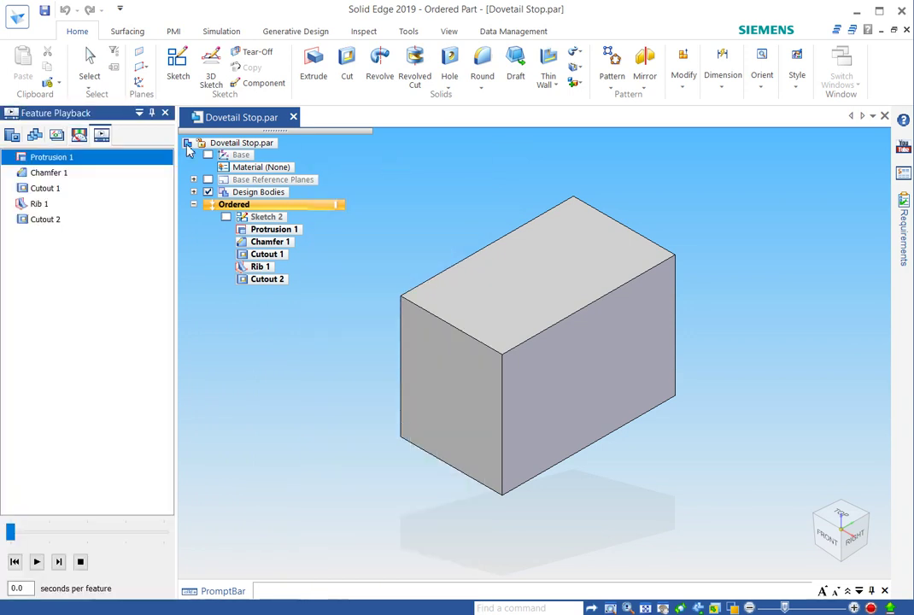
pyautogui.doubleClick(100, 135)
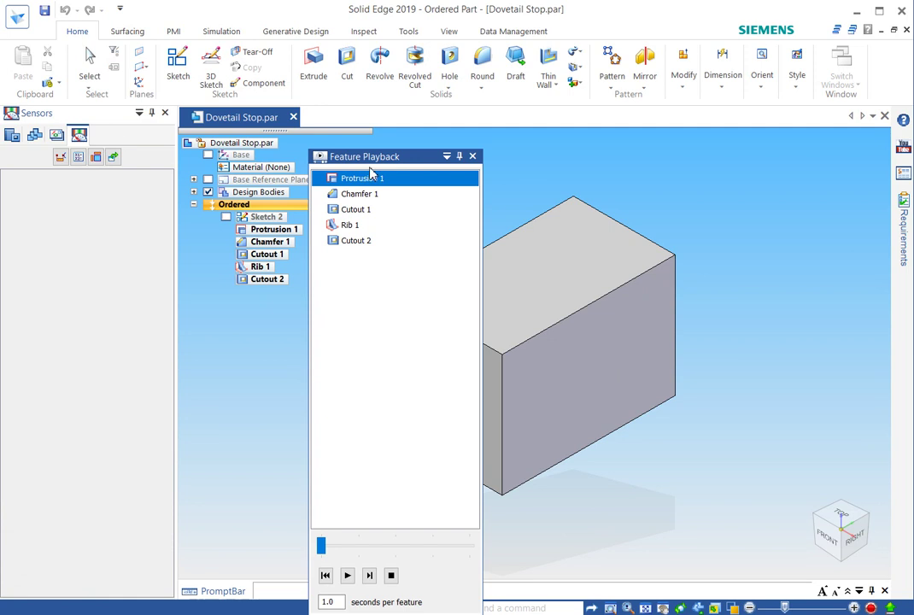
pyautogui.moveTo(382, 162); pyautogui.dragTo(81, 351)
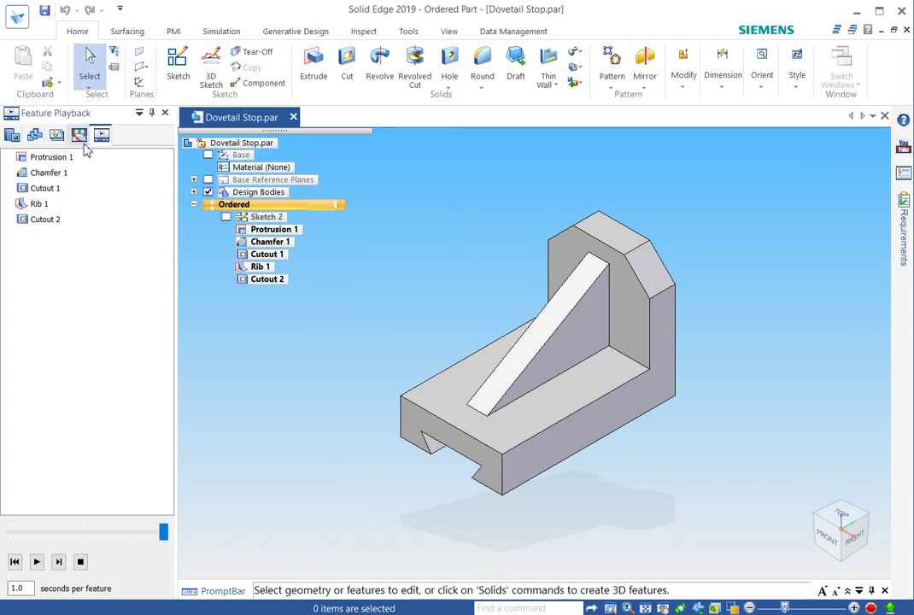
# Switch through the Feature Library, Family of Parts and Layers panes, ending on Sensors
pyautogui.click(12, 134)
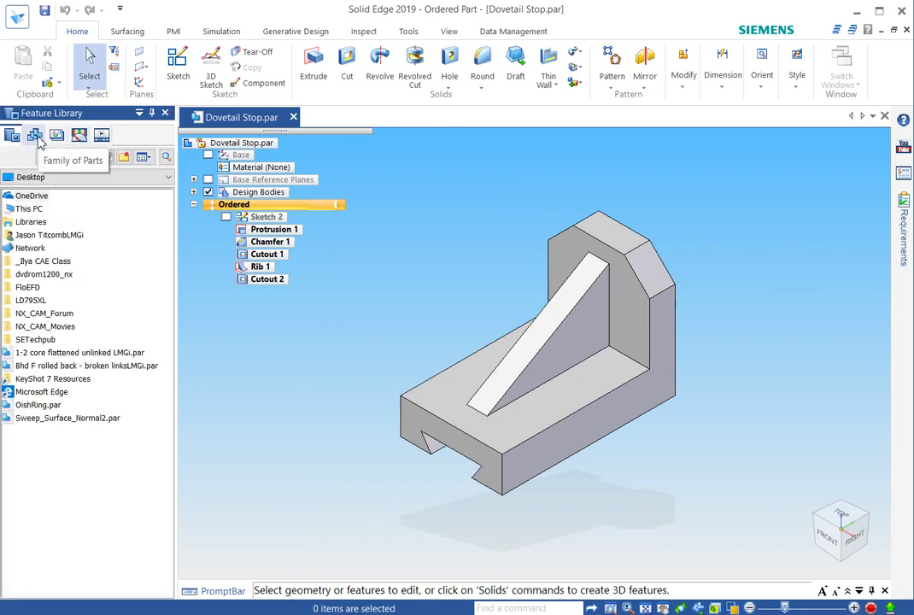
pyautogui.click(35, 137)
pyautogui.click(56, 135)
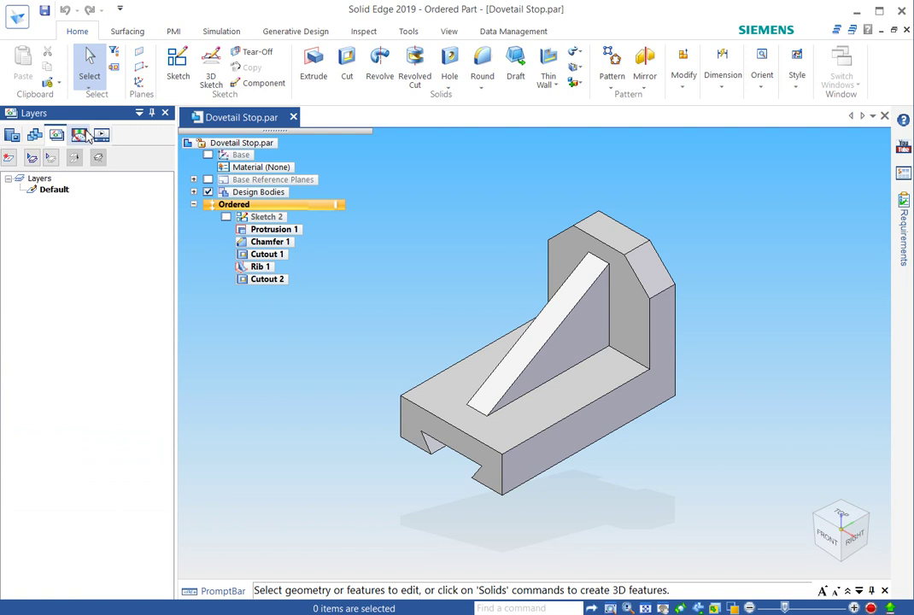
pyautogui.click(79, 135)
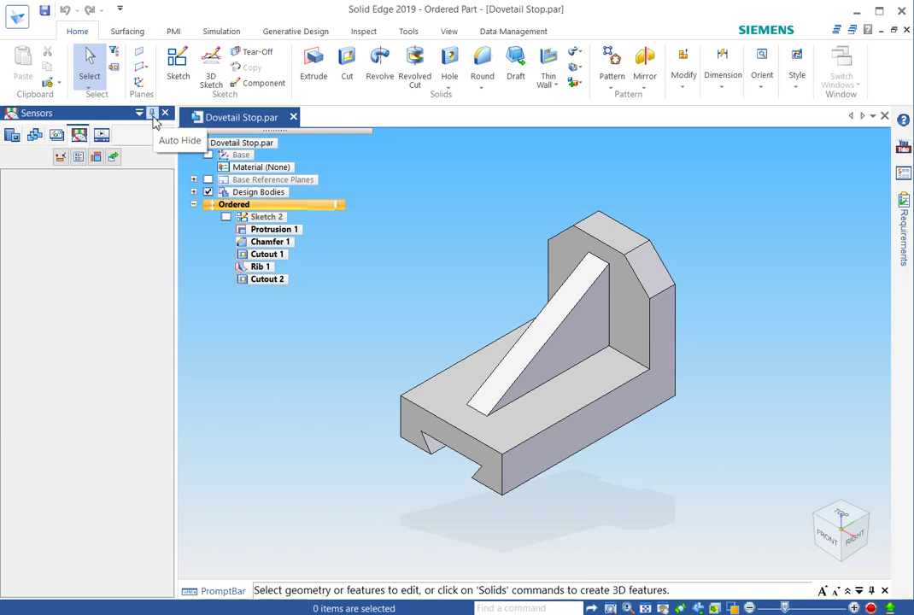
# Turn on Auto Hide for the Sensors pane so the left panes collapse to edge tabs
pyautogui.click(152, 113)
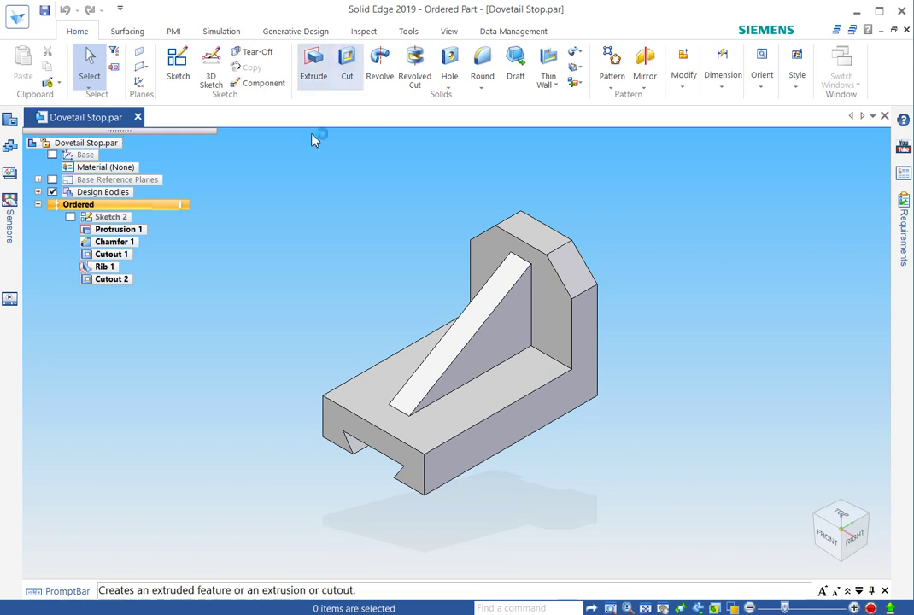
# Start Extrude and drag its command bar into the graphics area, right of the PathFinder tree
pyautogui.click(316, 73)
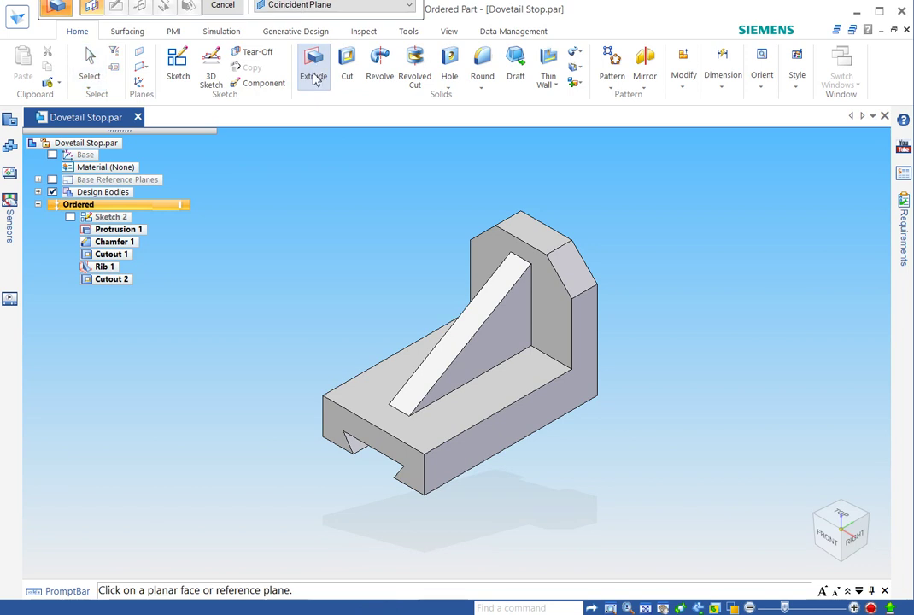
pyautogui.moveTo(252, 22); pyautogui.dragTo(239, 165)
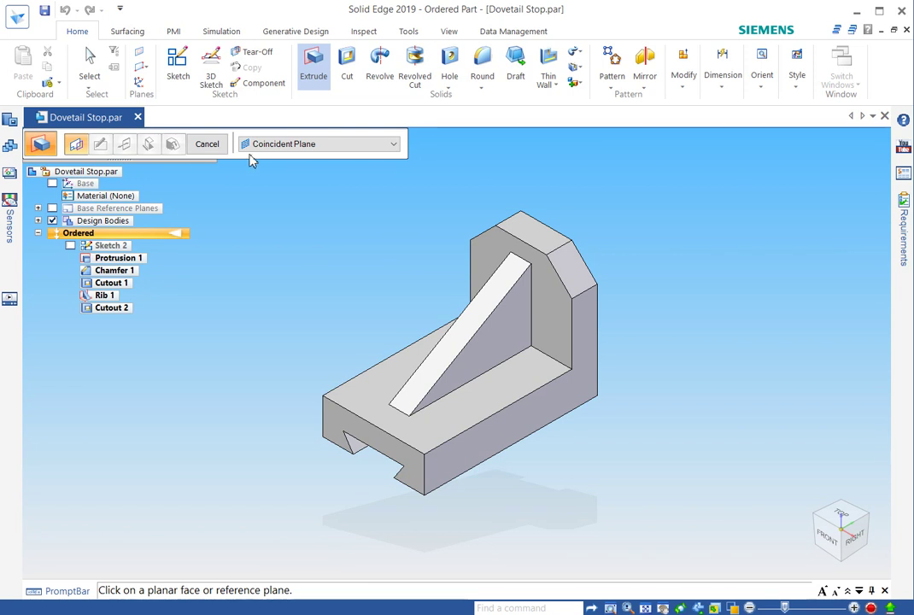
pyautogui.moveTo(238, 157); pyautogui.dragTo(465, 163)
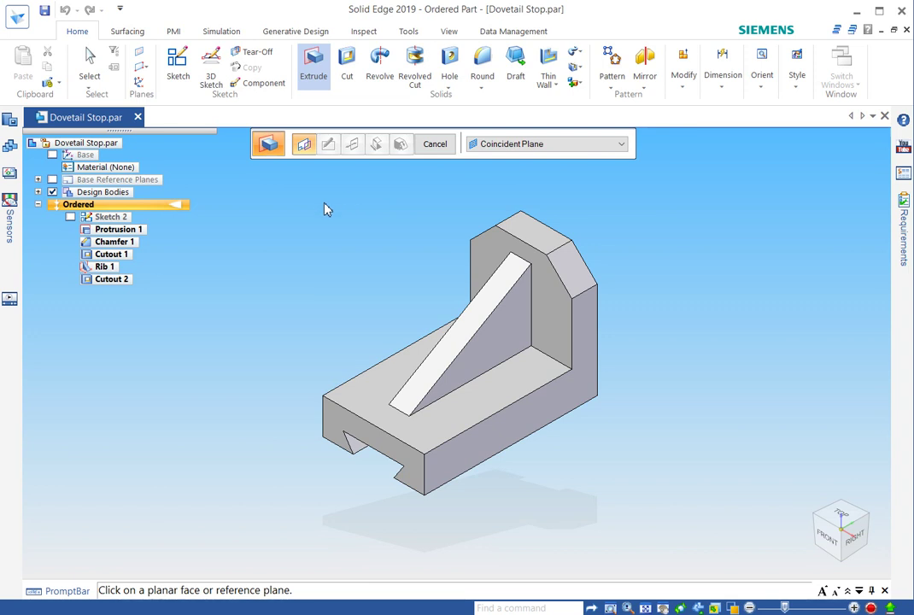
# Move the feature tree overlay between right and left viewport sides, then dock it as an opaque PathFinder pane
pyautogui.click(119, 135)
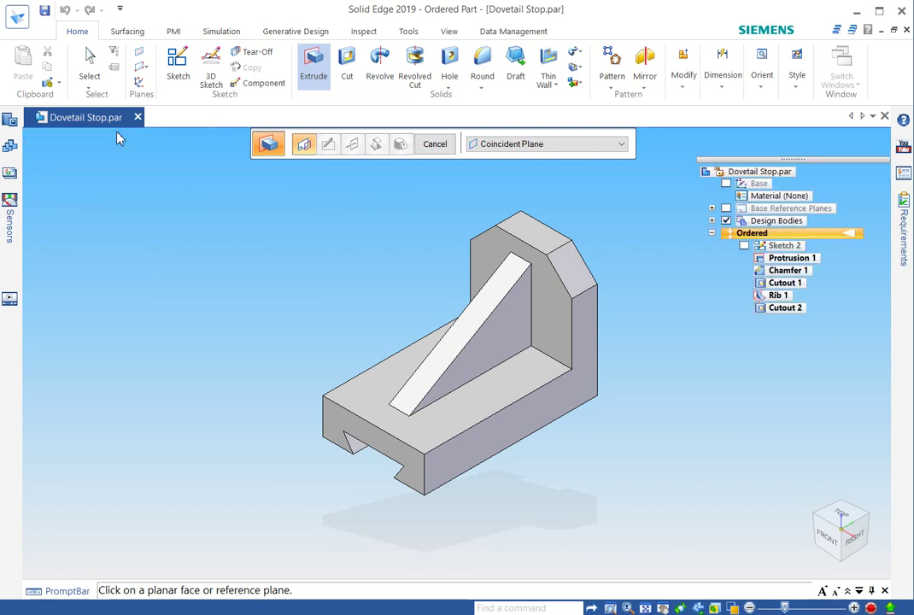
pyautogui.click(795, 164)
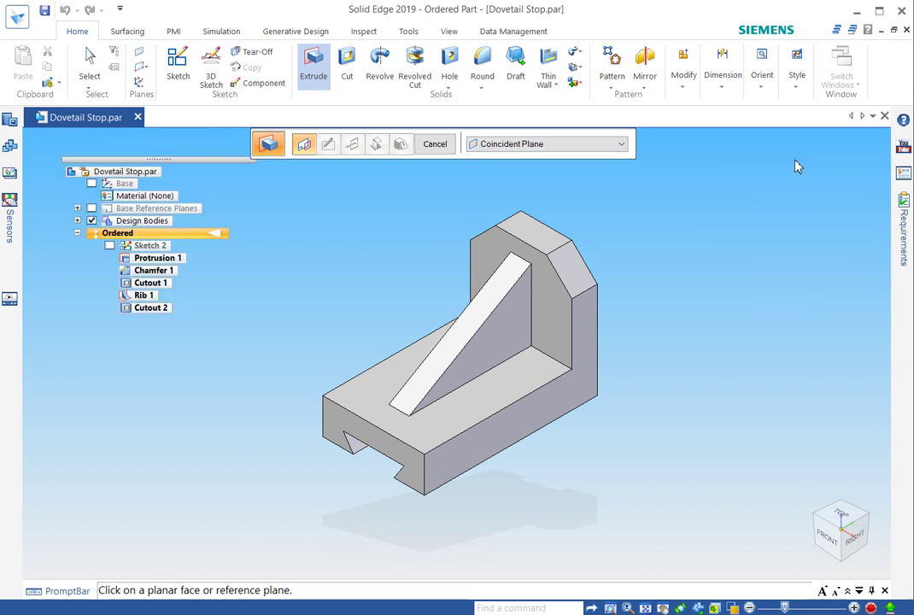
pyautogui.click(154, 162)
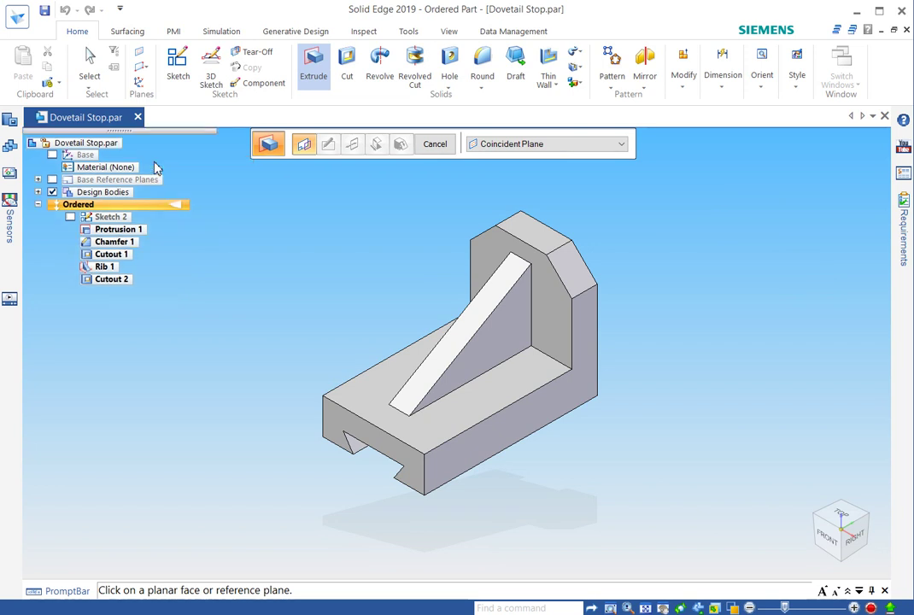
pyautogui.doubleClick(120, 134)
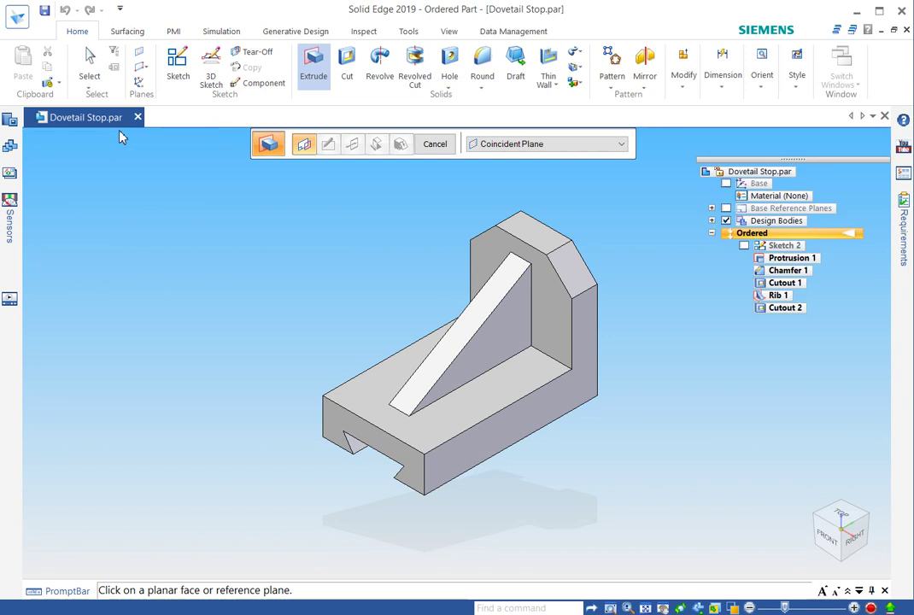
pyautogui.doubleClick(799, 167)
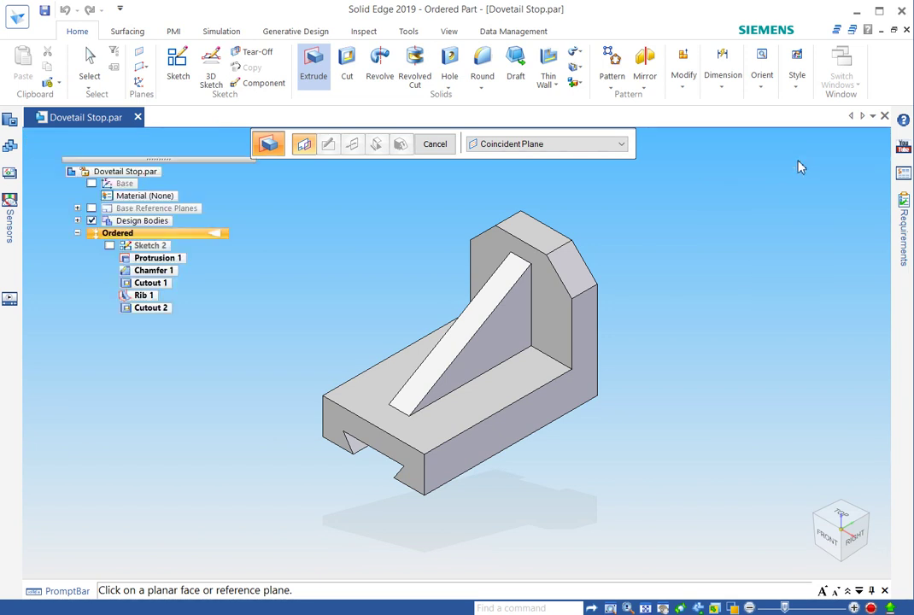
pyautogui.doubleClick(152, 162)
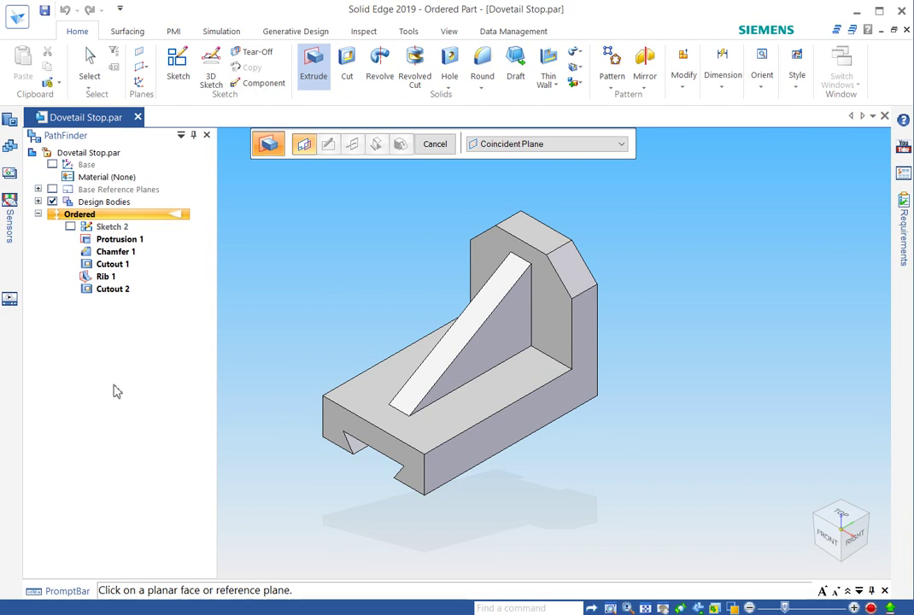
# Float PathFinder, re-dock it on the left, then restore it as a transparent top-left overlay
pyautogui.click(96, 138)
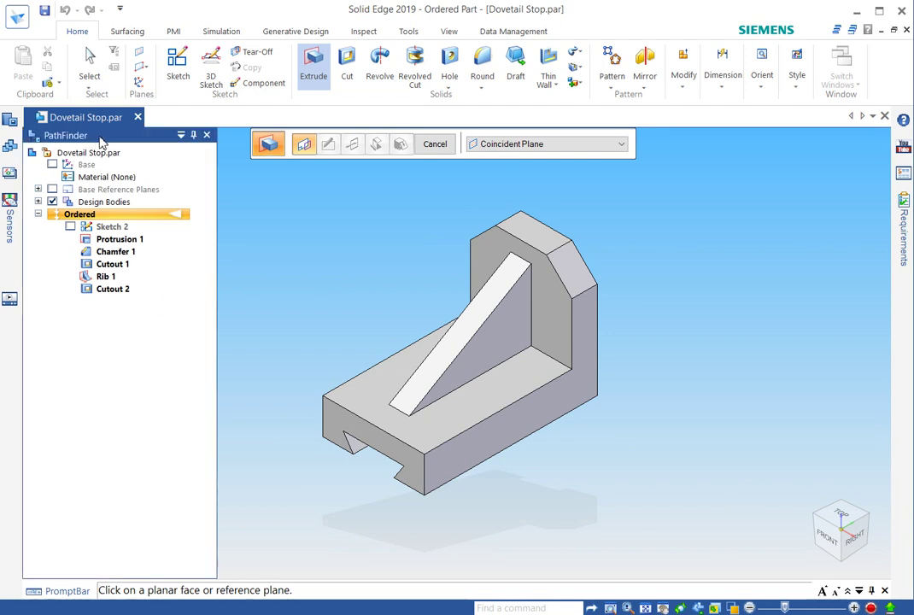
pyautogui.moveTo(101, 141); pyautogui.dragTo(317, 191)
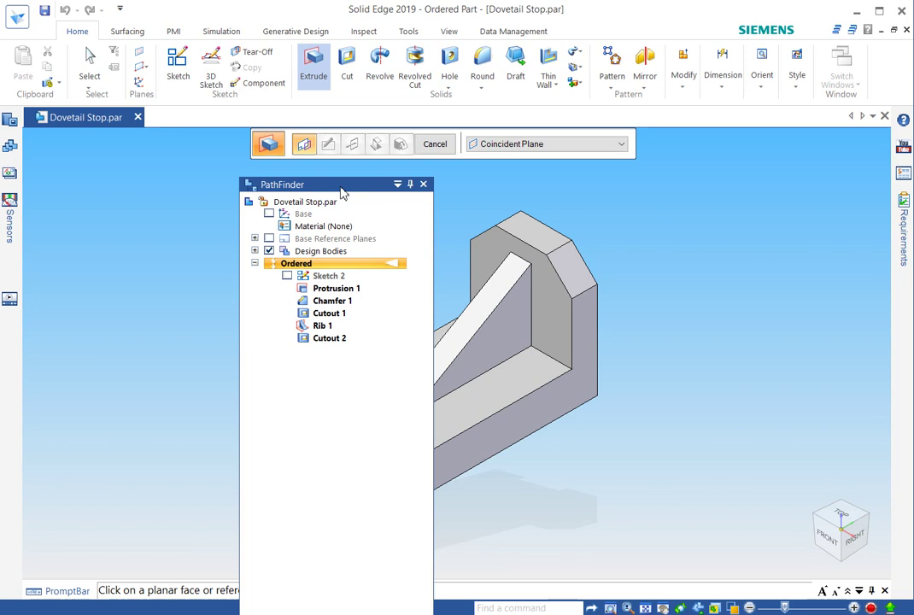
pyautogui.moveTo(333, 190); pyautogui.dragTo(49, 351)
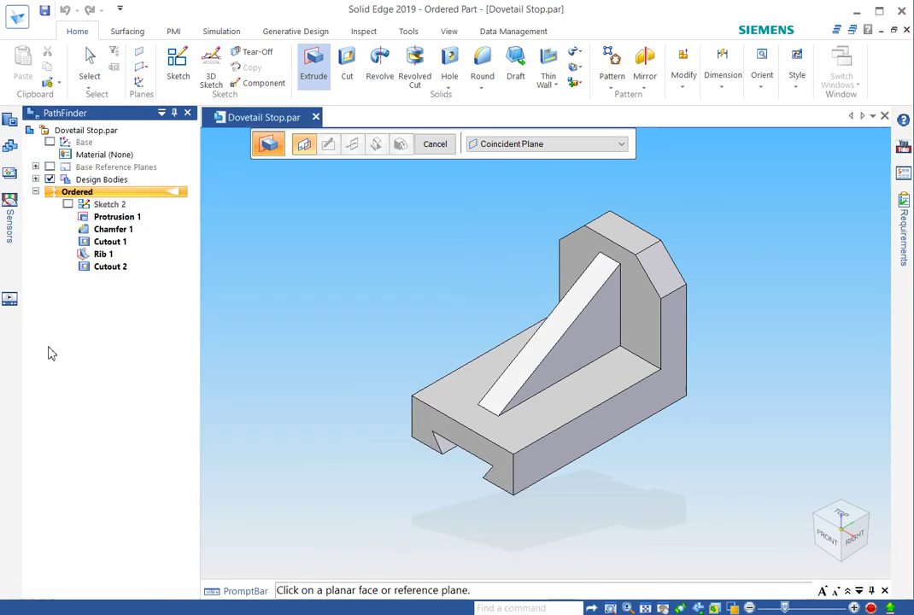
pyautogui.doubleClick(85, 119)
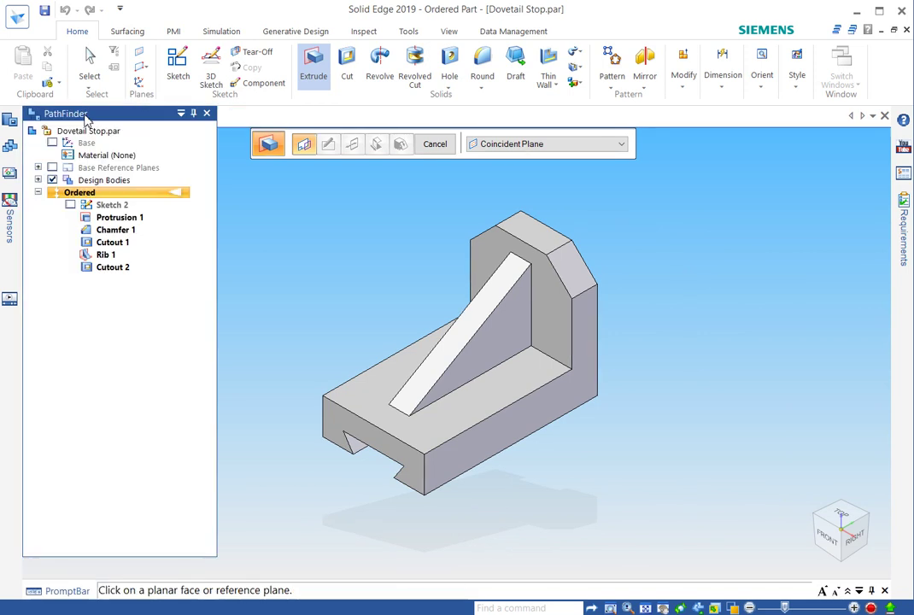
pyautogui.moveTo(85, 120); pyautogui.dragTo(139, 176)
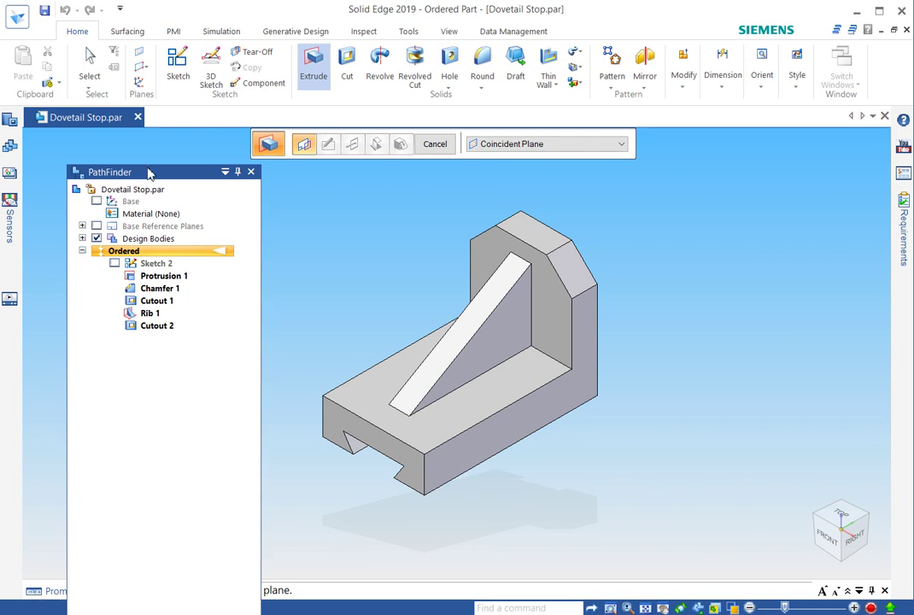
pyautogui.doubleClick(148, 173)
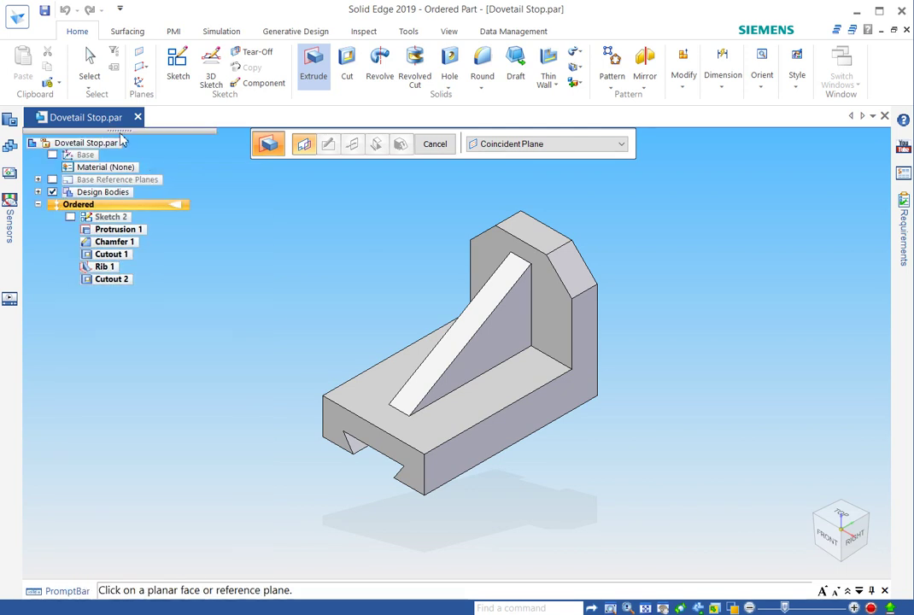
# Drag the transparent Dovetail Stop feature tree slightly lower over the model
pyautogui.moveTo(122, 136); pyautogui.dragTo(127, 174)
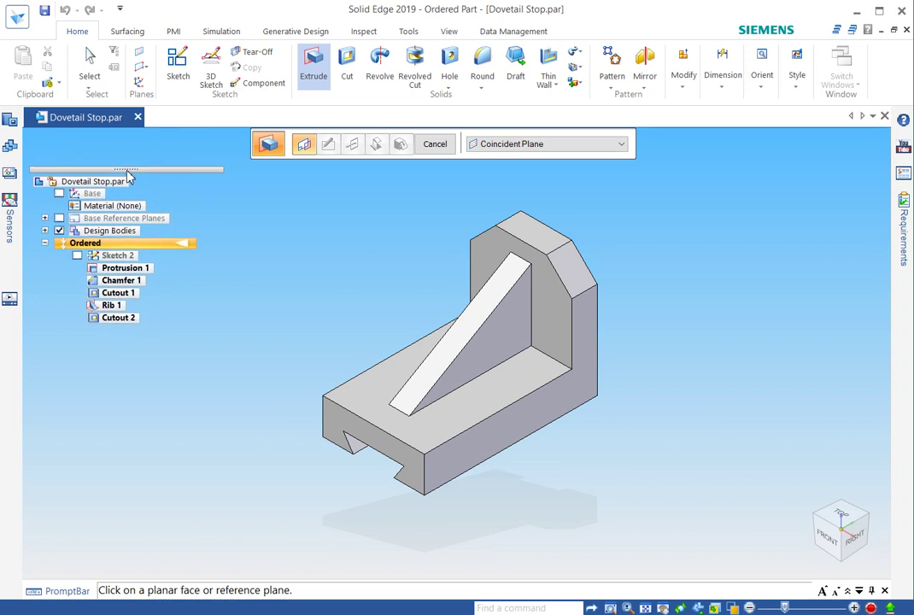